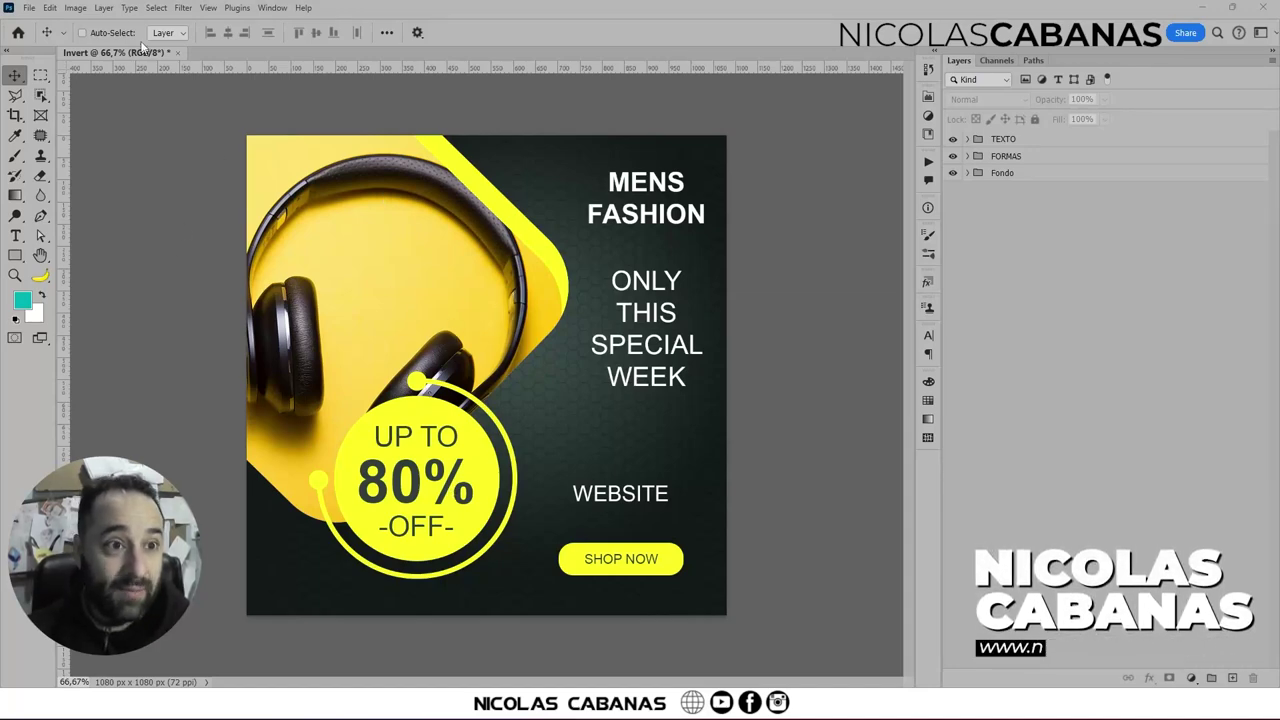
# - Check the image size in pixels, then close Image Size without changes
pyautogui.click(75, 7)
pyautogui.click(112, 126)
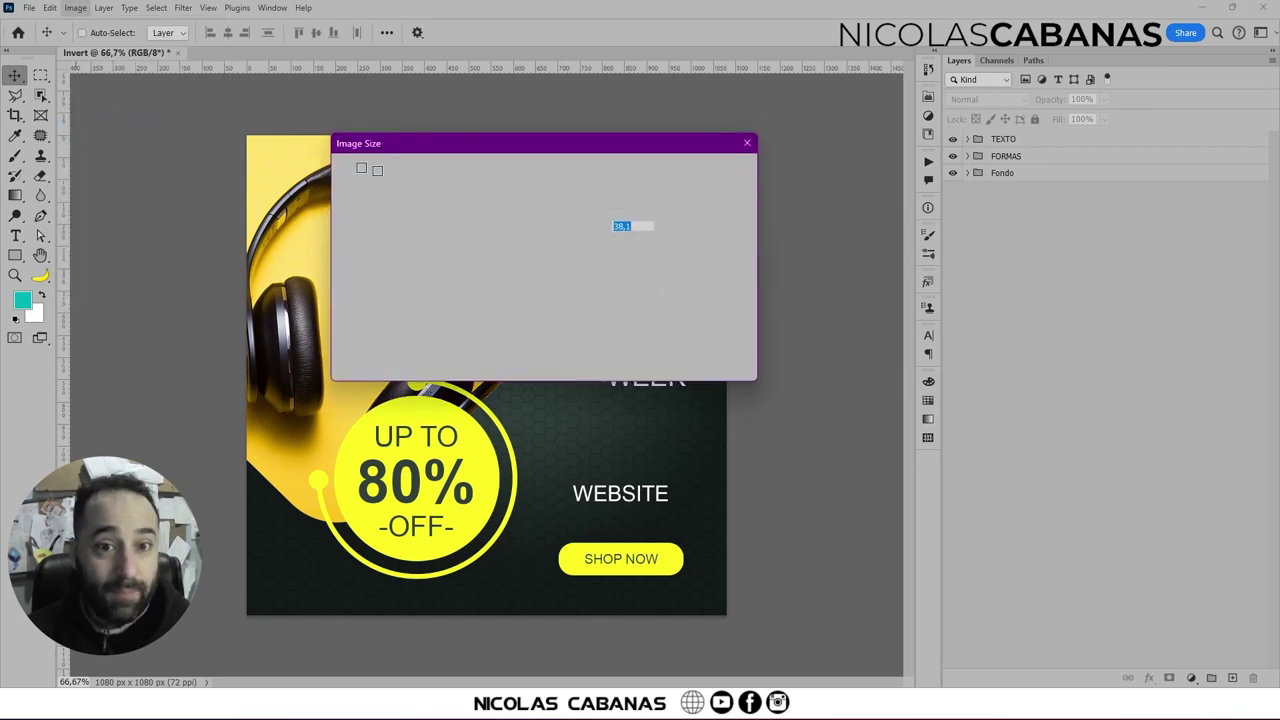
pyautogui.click(704, 230)
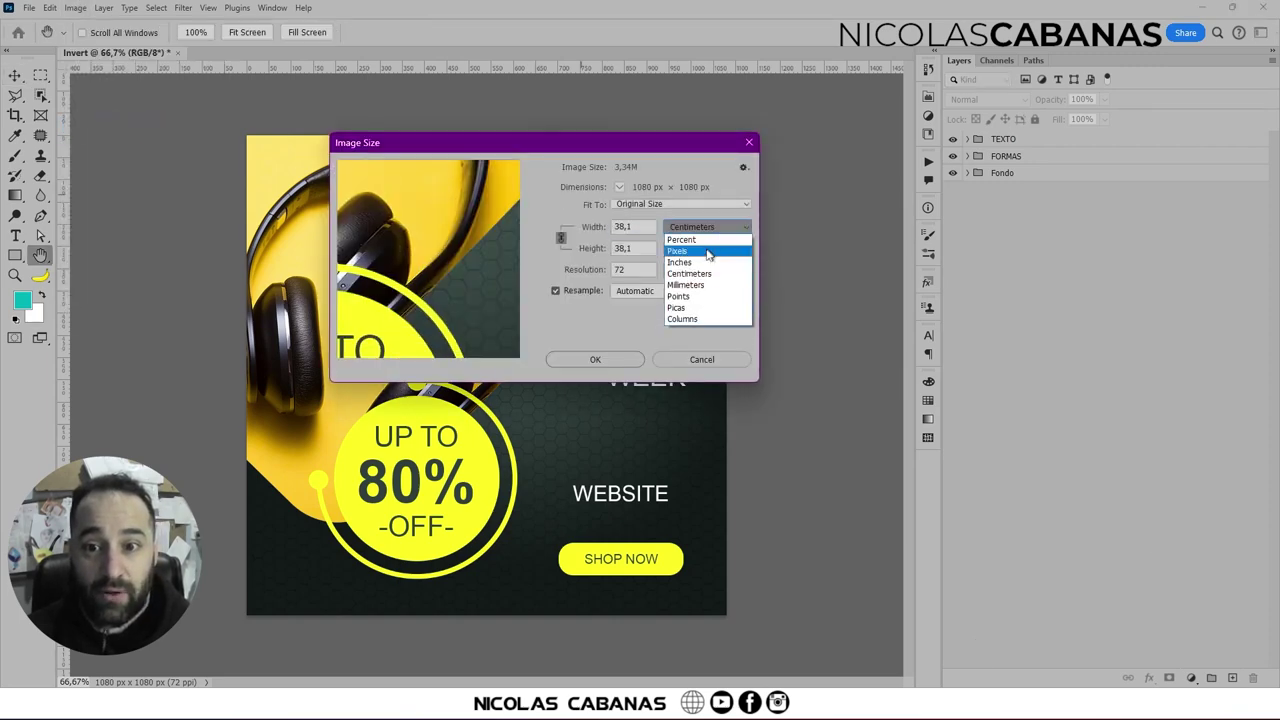
pyautogui.click(666, 237)
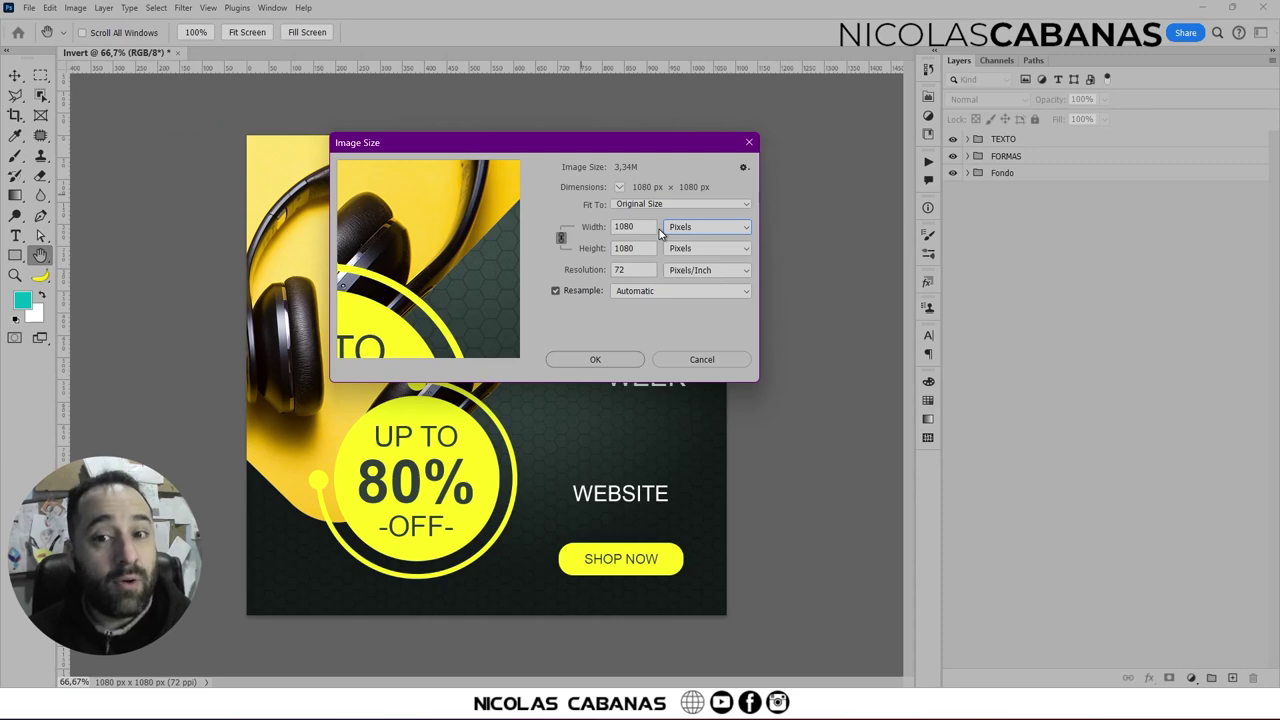
pyautogui.click(703, 362)
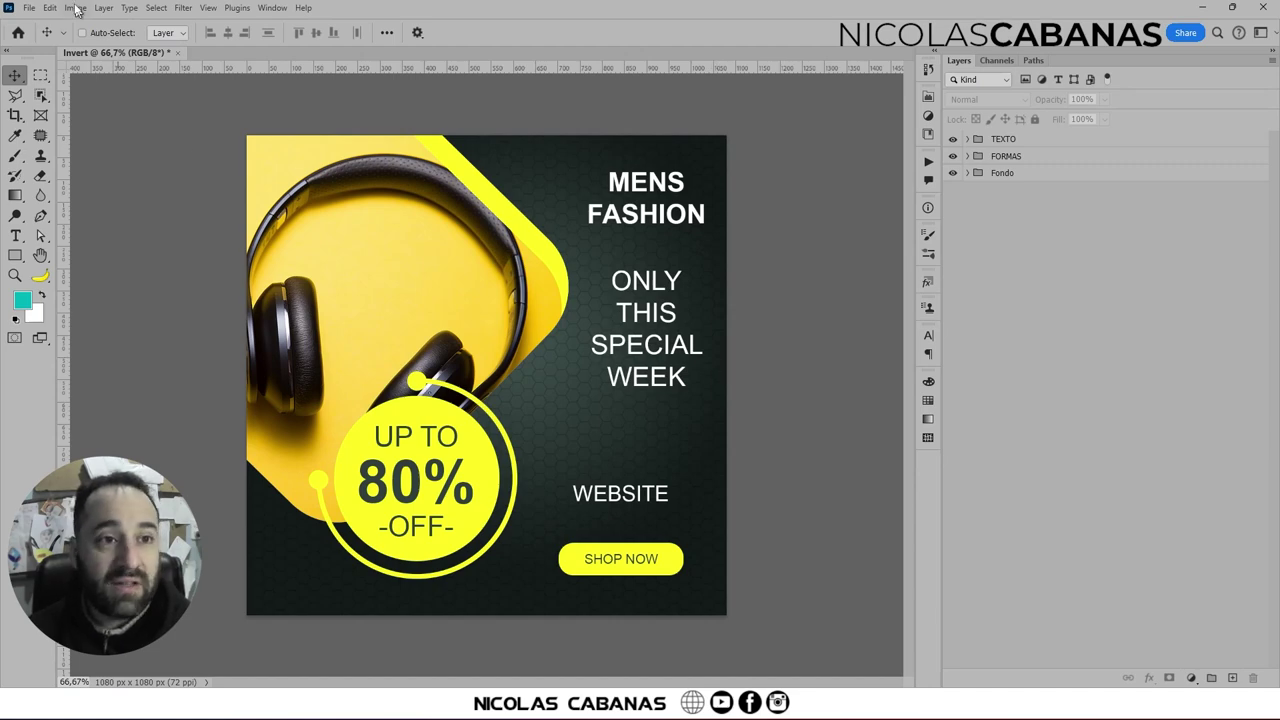
# - In Canvas Size, keep pixels as the unit and enter a height of 1350
pyautogui.click(76, 8)
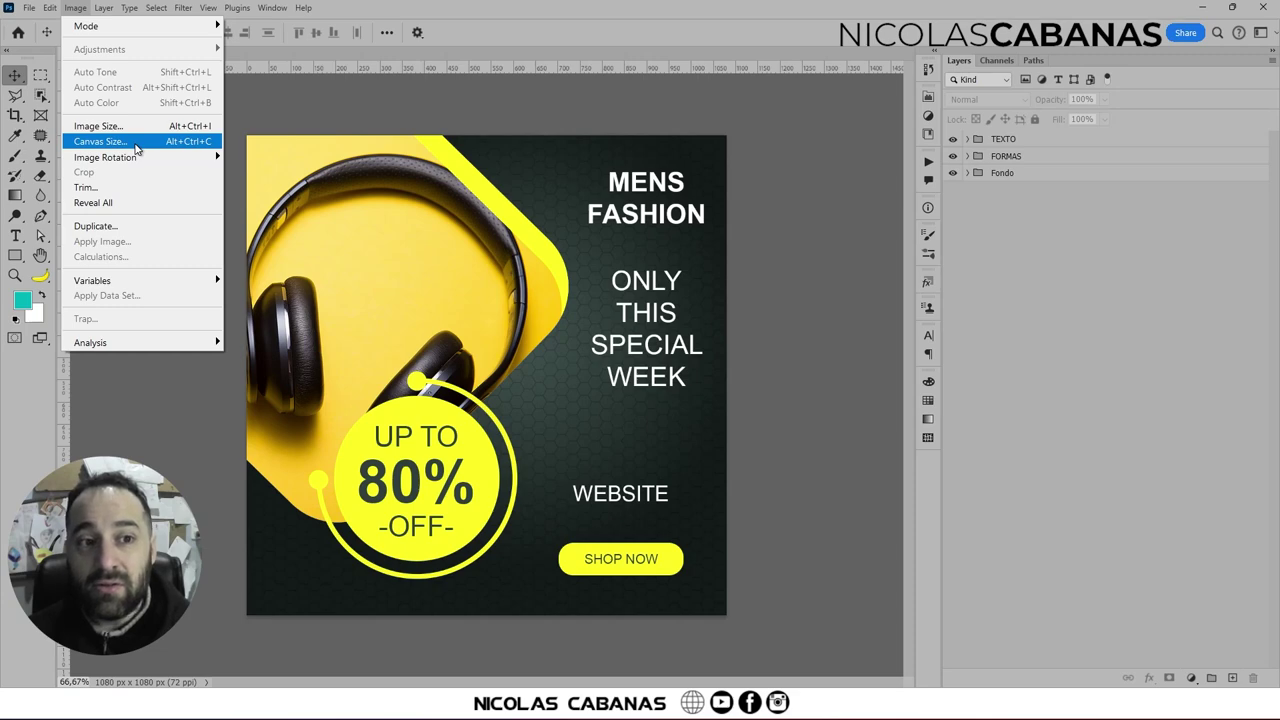
pyautogui.click(136, 148)
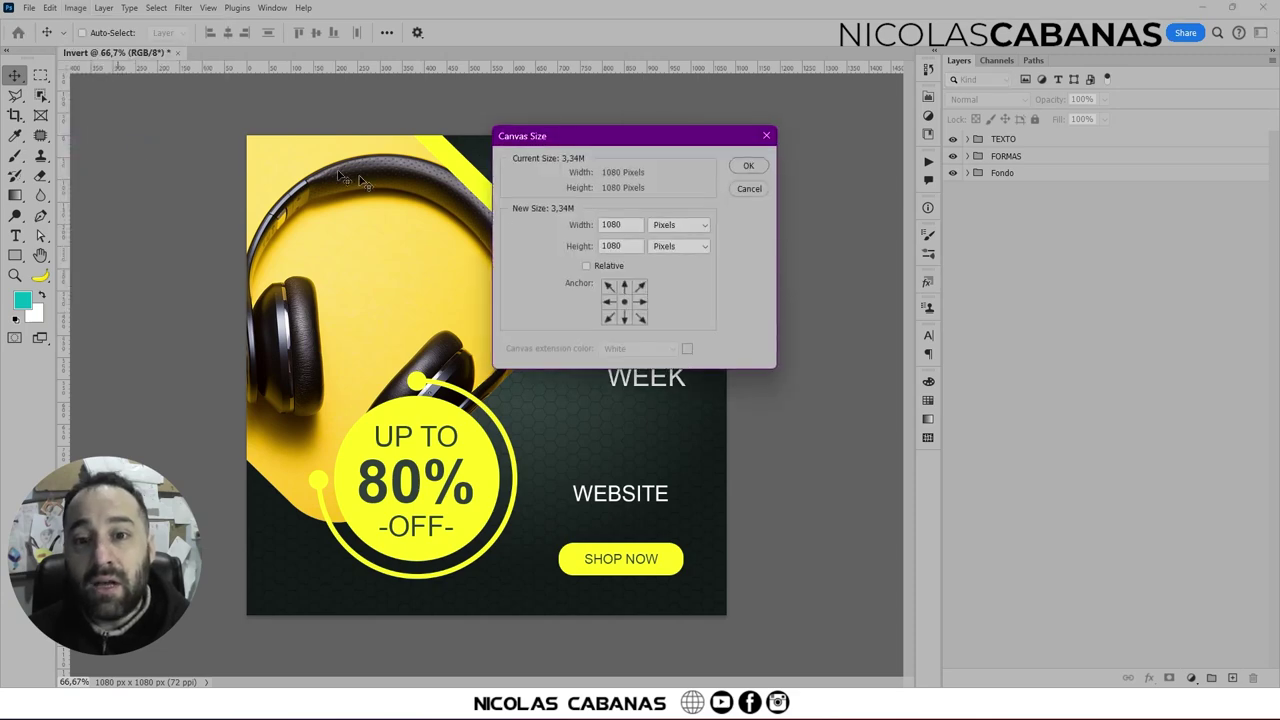
pyautogui.click(656, 225)
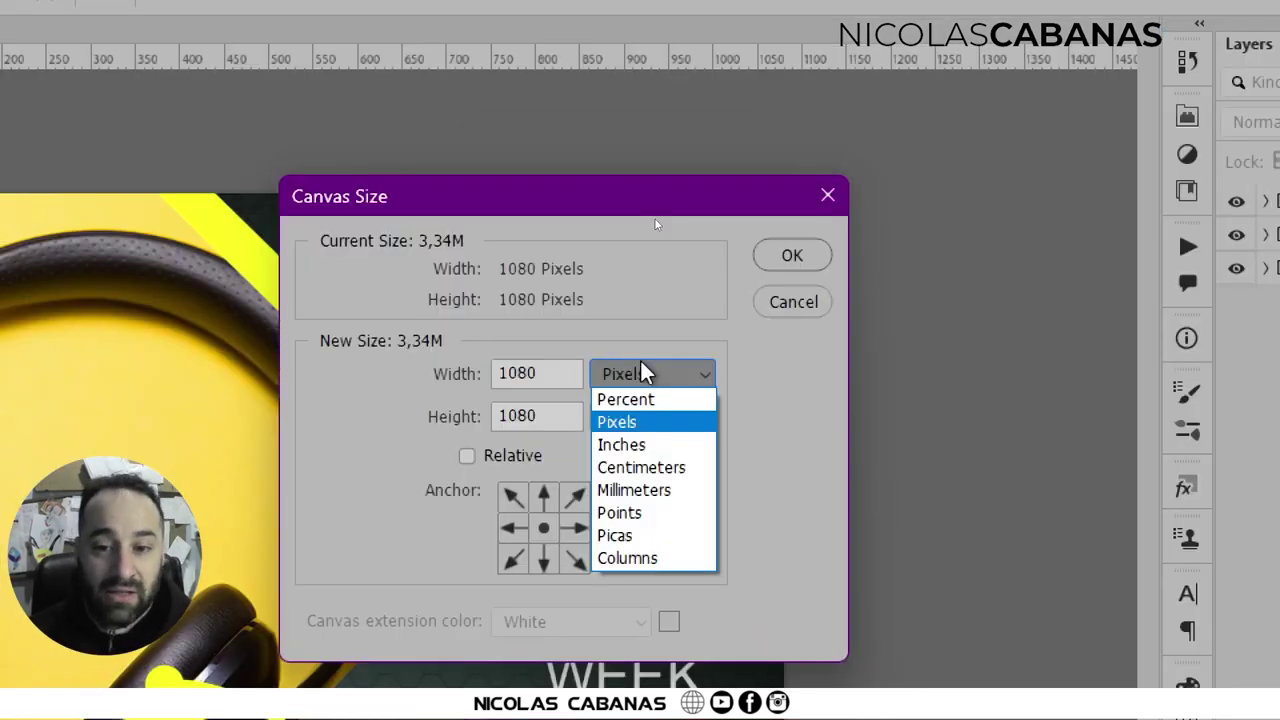
pyautogui.click(645, 372)
pyautogui.click(566, 373)
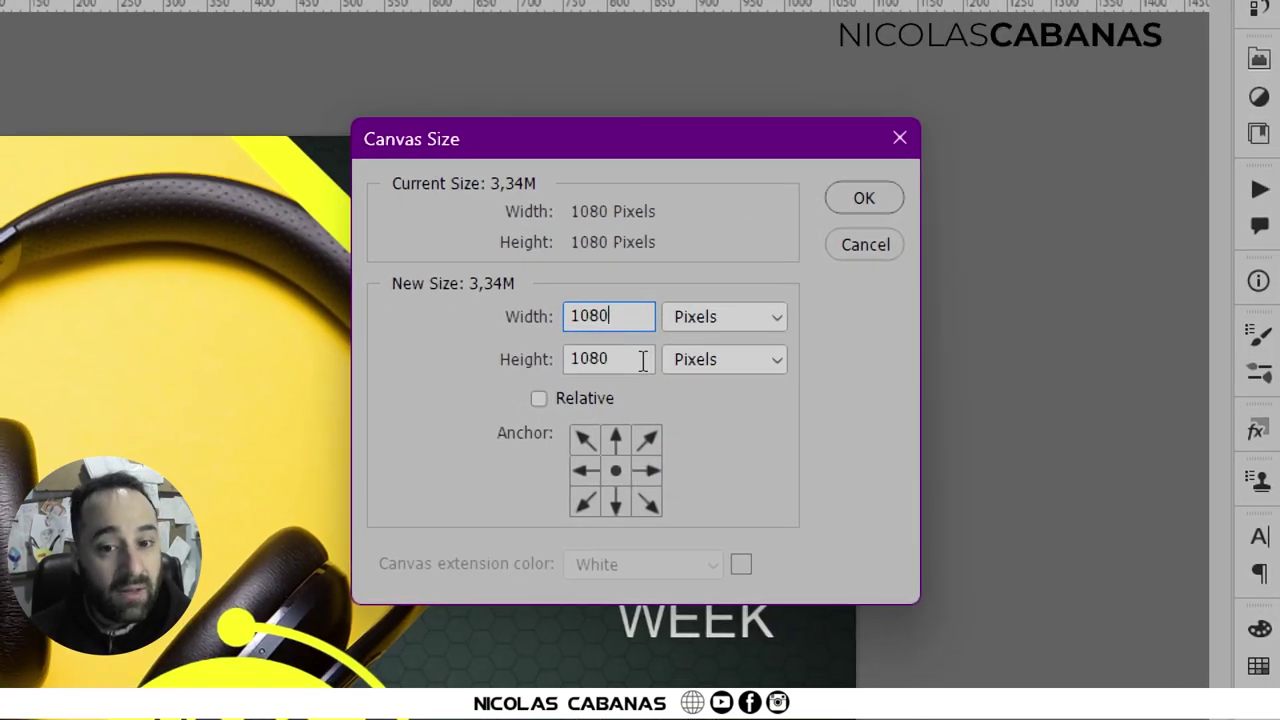
pyautogui.press('Tab')
pyautogui.write('1350')
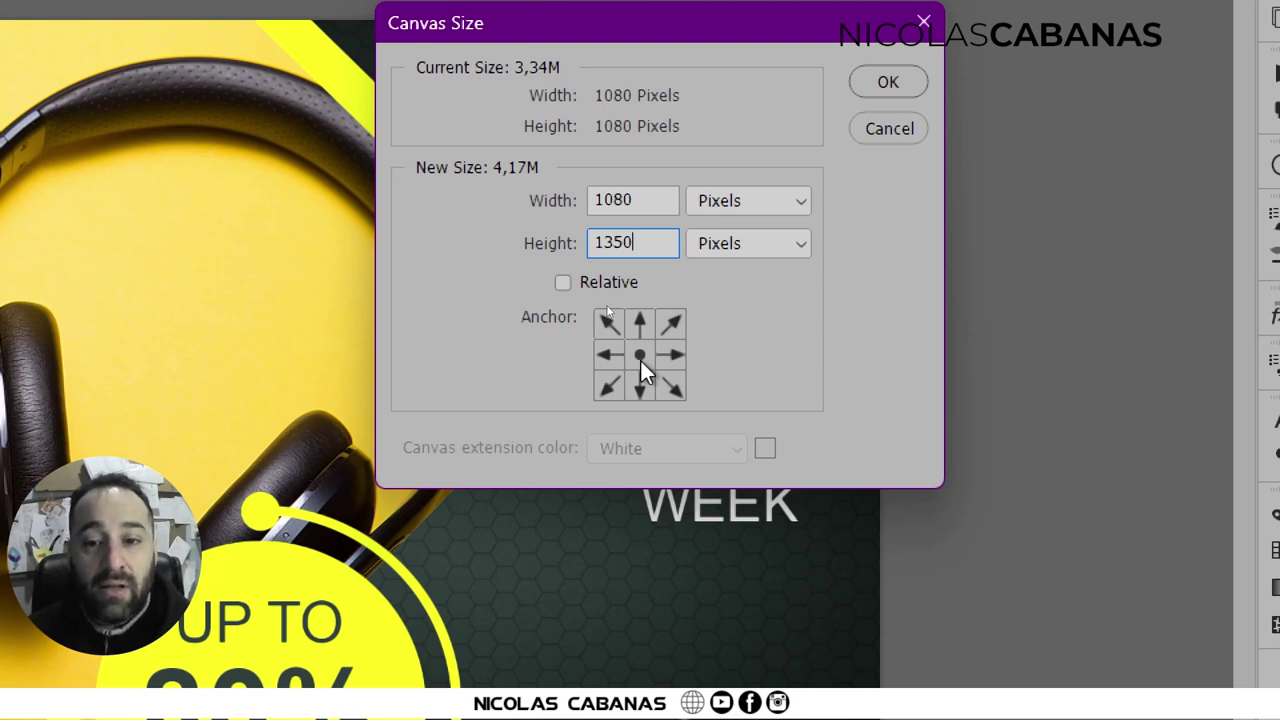
# - Try the top-centre canvas anchor, then set the anchor back to centre
pyautogui.click(640, 322)
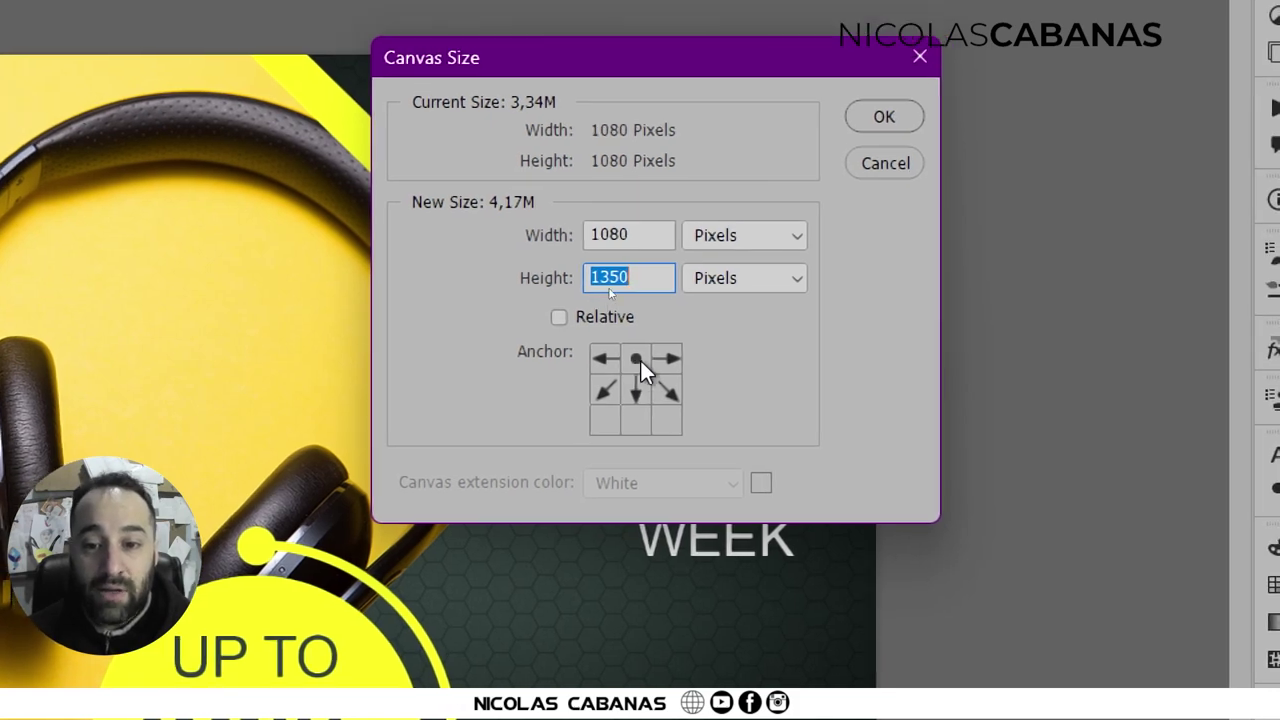
pyautogui.click(630, 278)
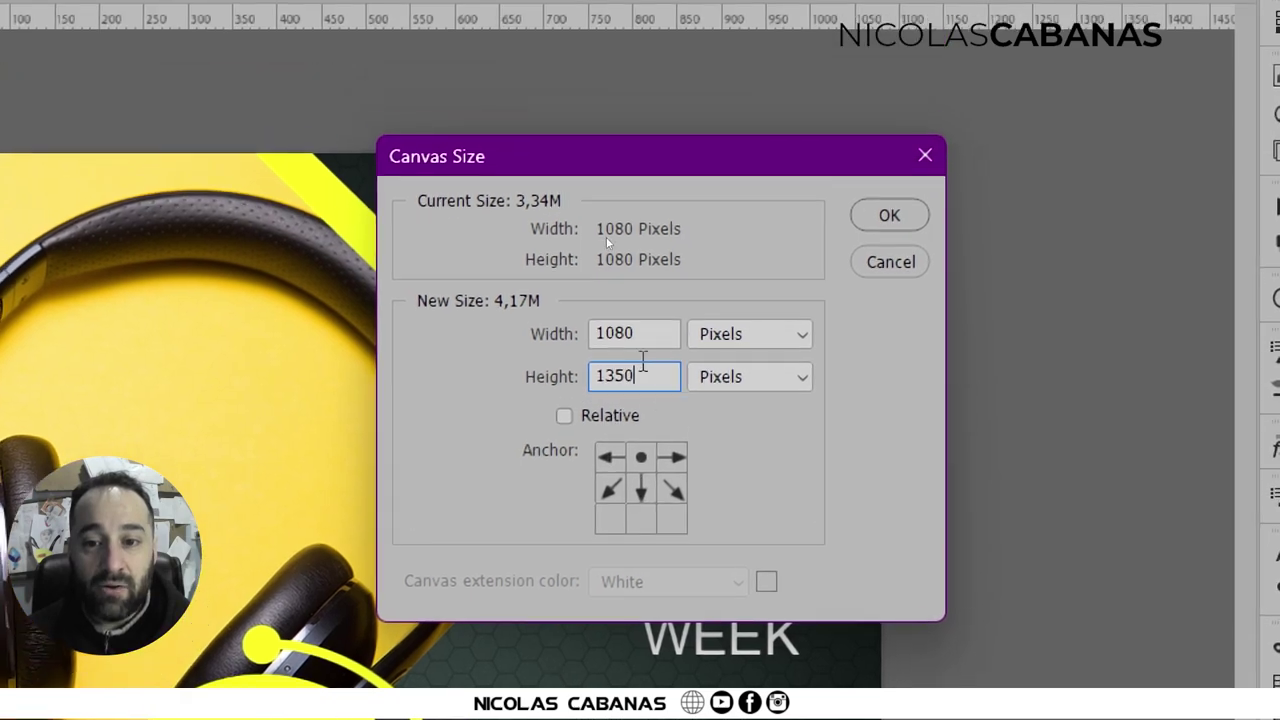
pyautogui.click(641, 358)
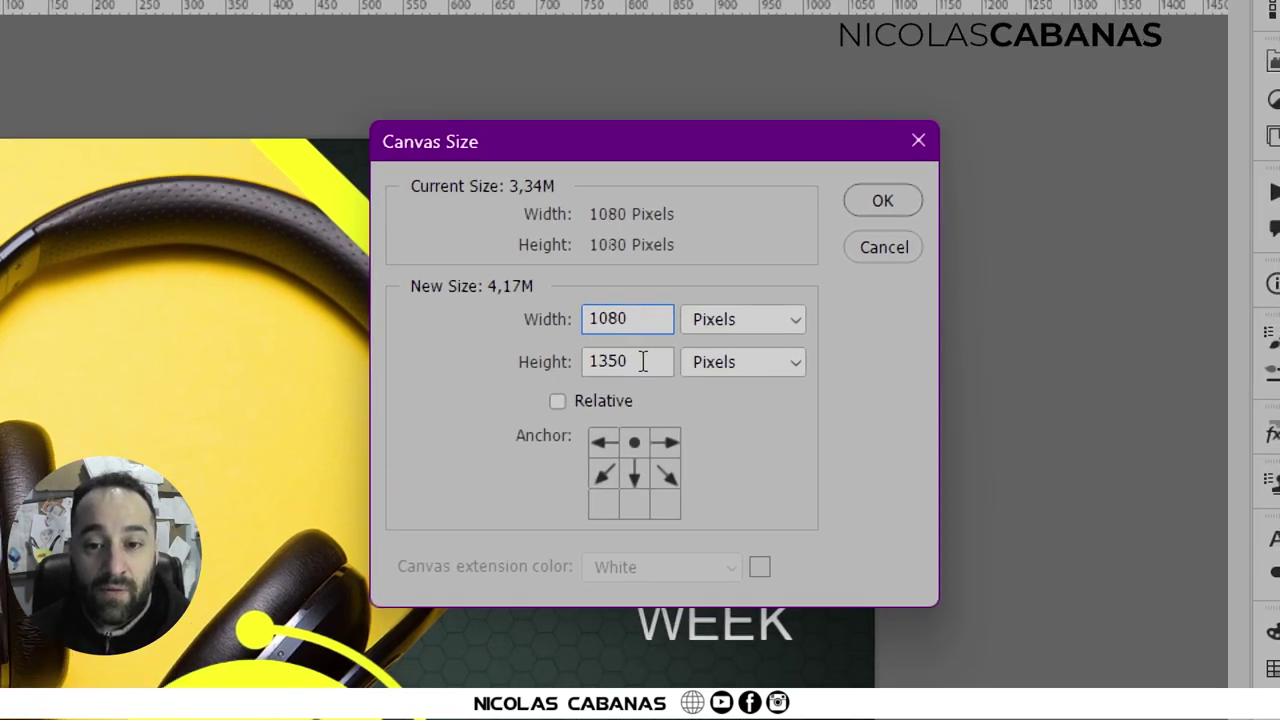
pyautogui.click(650, 400)
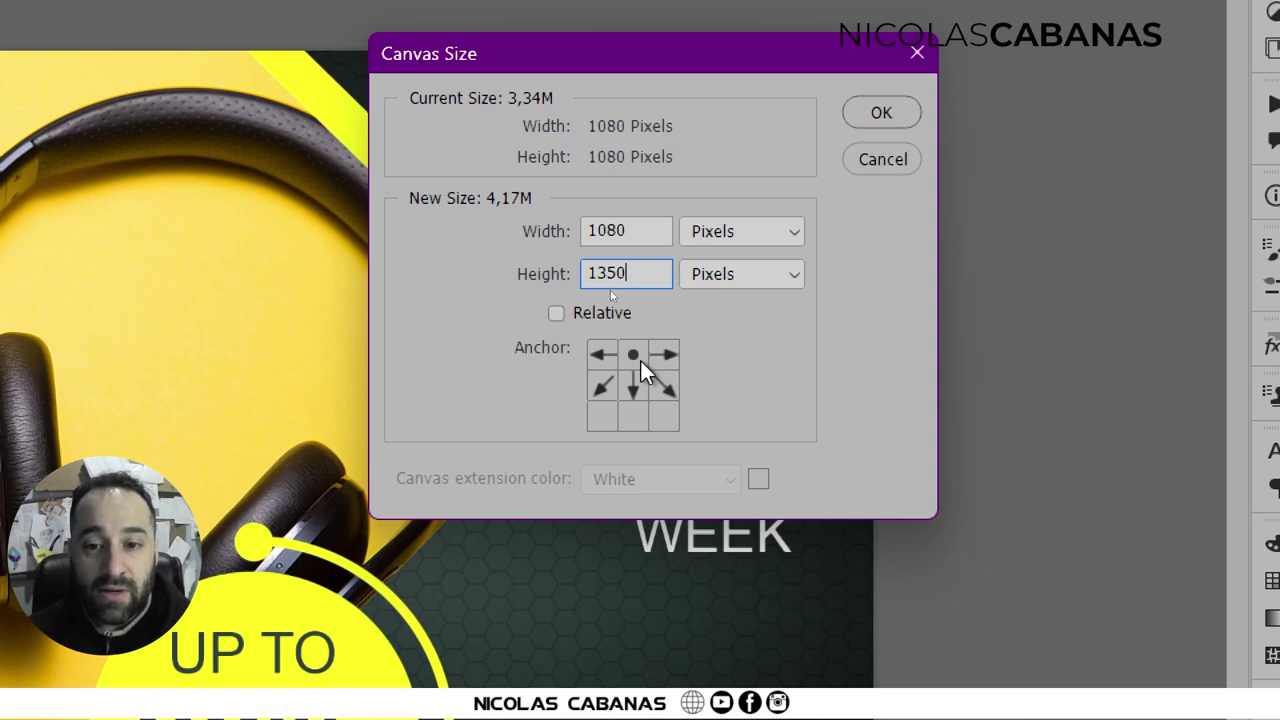
pyautogui.hotkey('ctrl', 'a')
pyautogui.click(641, 365)
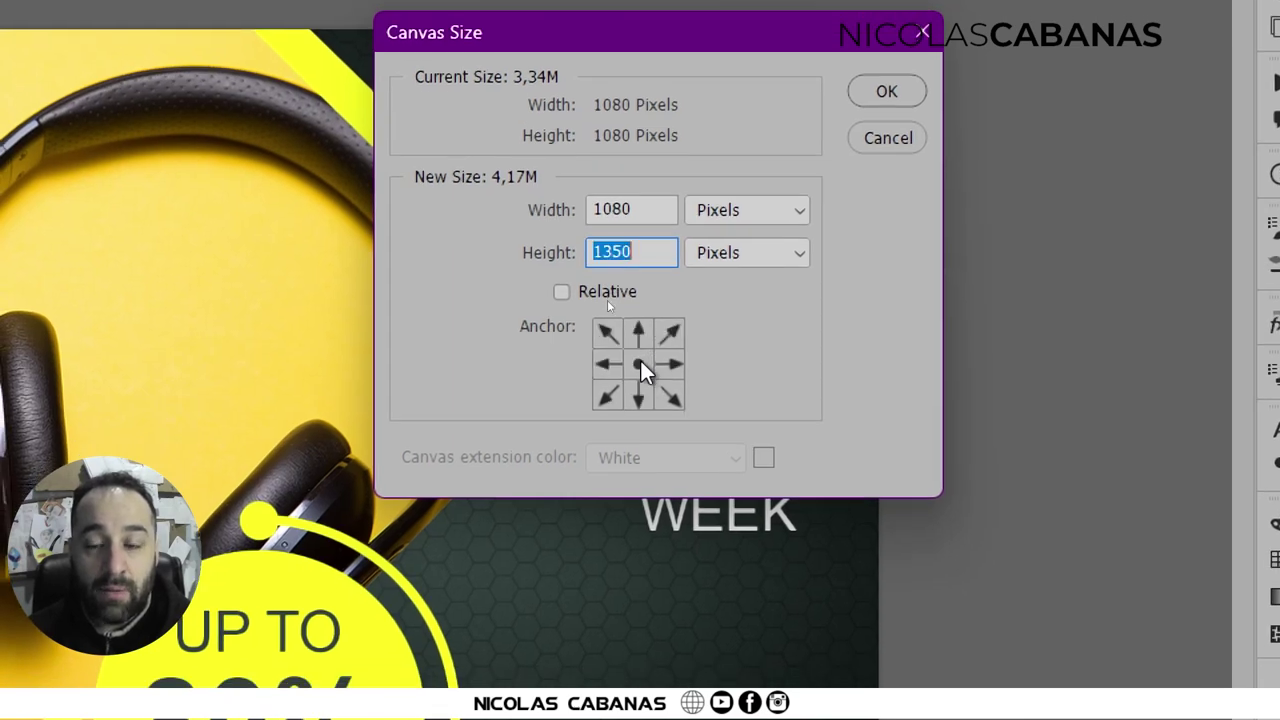
pyautogui.click(643, 365)
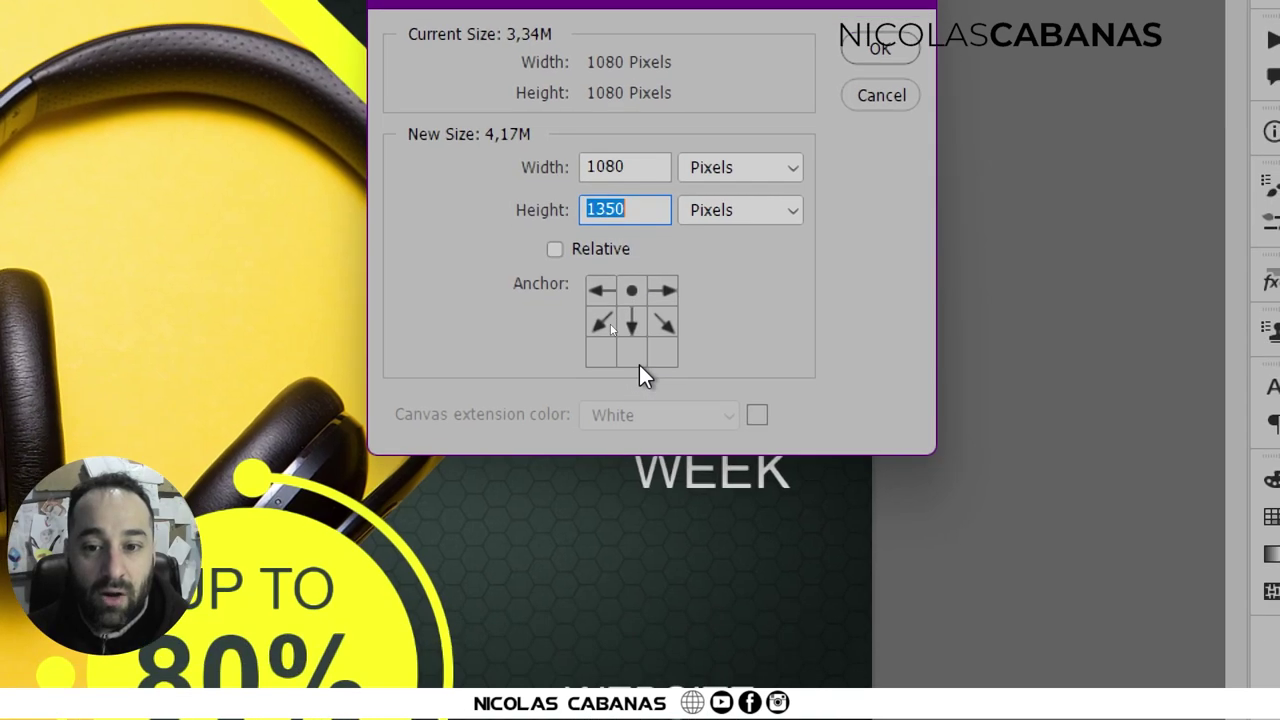
# - Extend the canvas to 1080×1350 anchored at top centre, then undo the enlargement
pyautogui.click(640, 368)
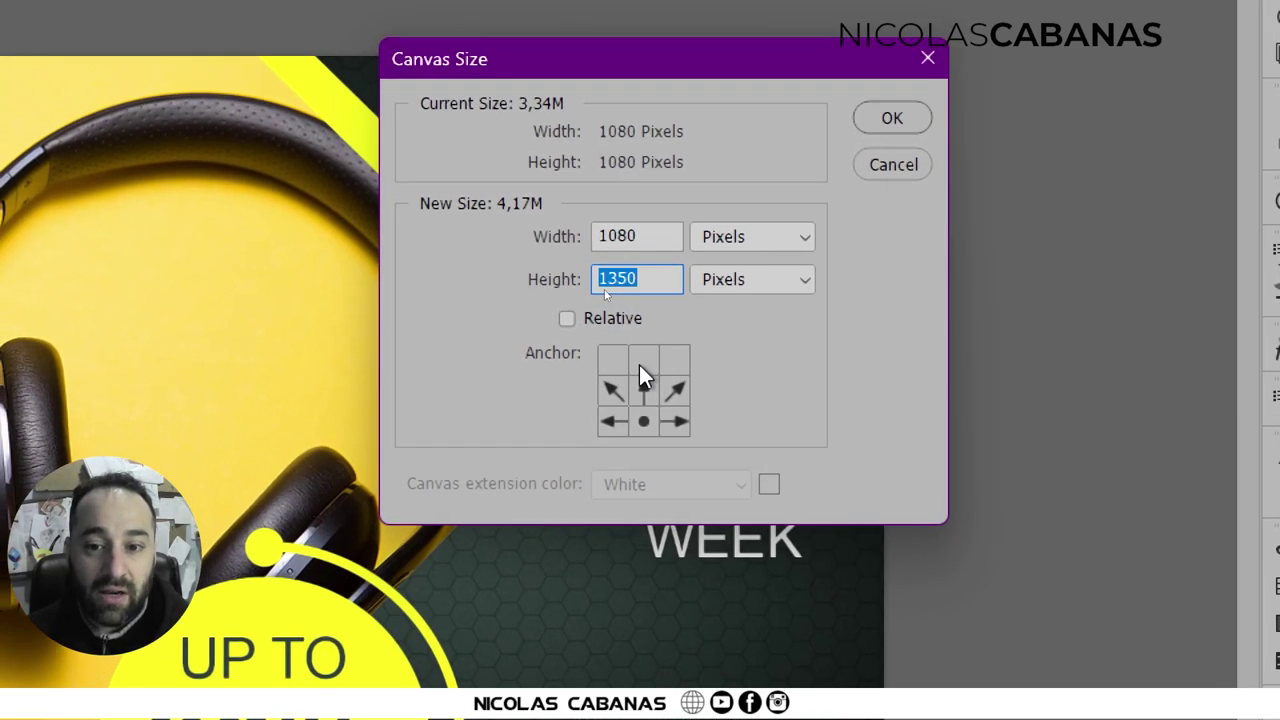
pyautogui.click(643, 372)
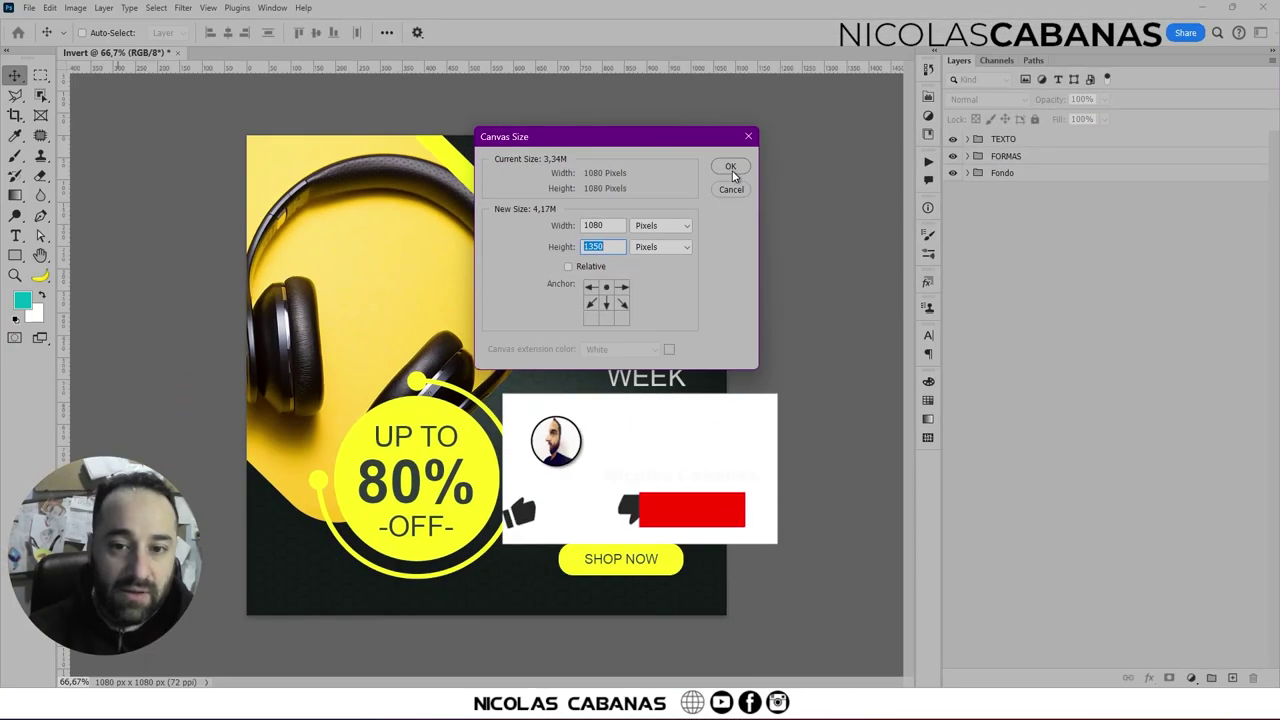
pyautogui.click(731, 167)
pyautogui.hotkey('ctrl', '0')
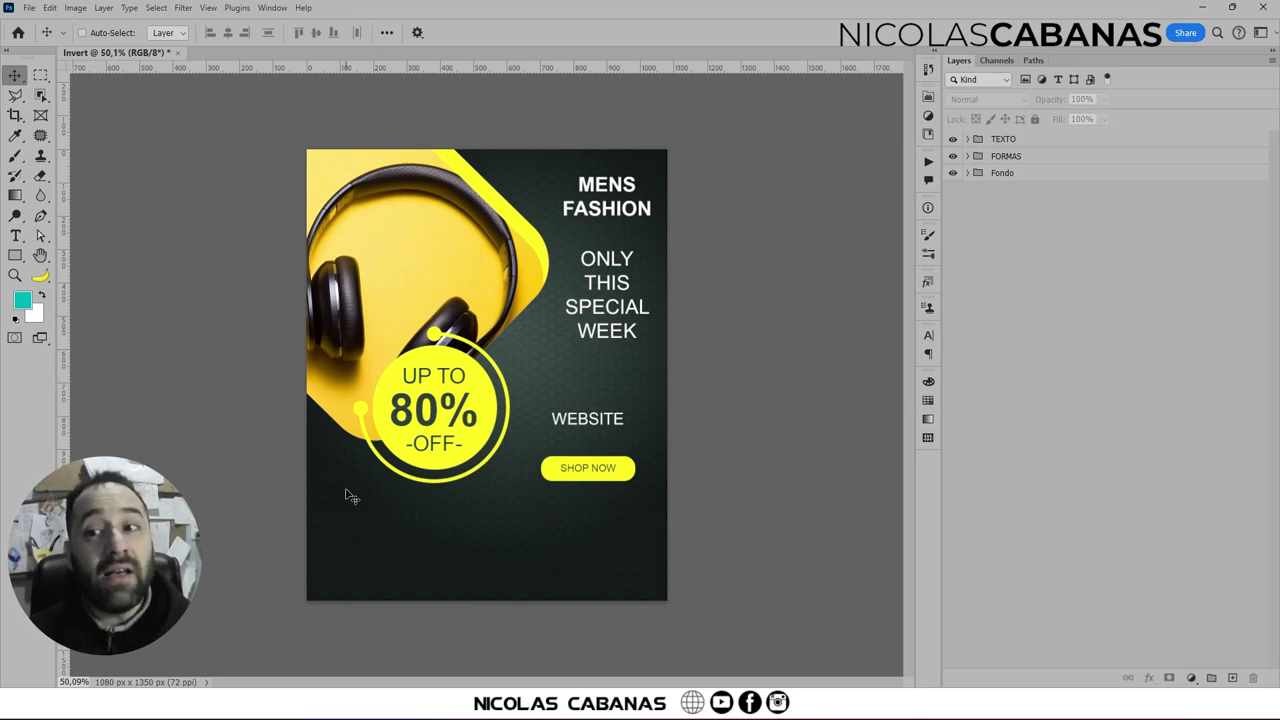
pyautogui.hotkey('ctrl', 'z')
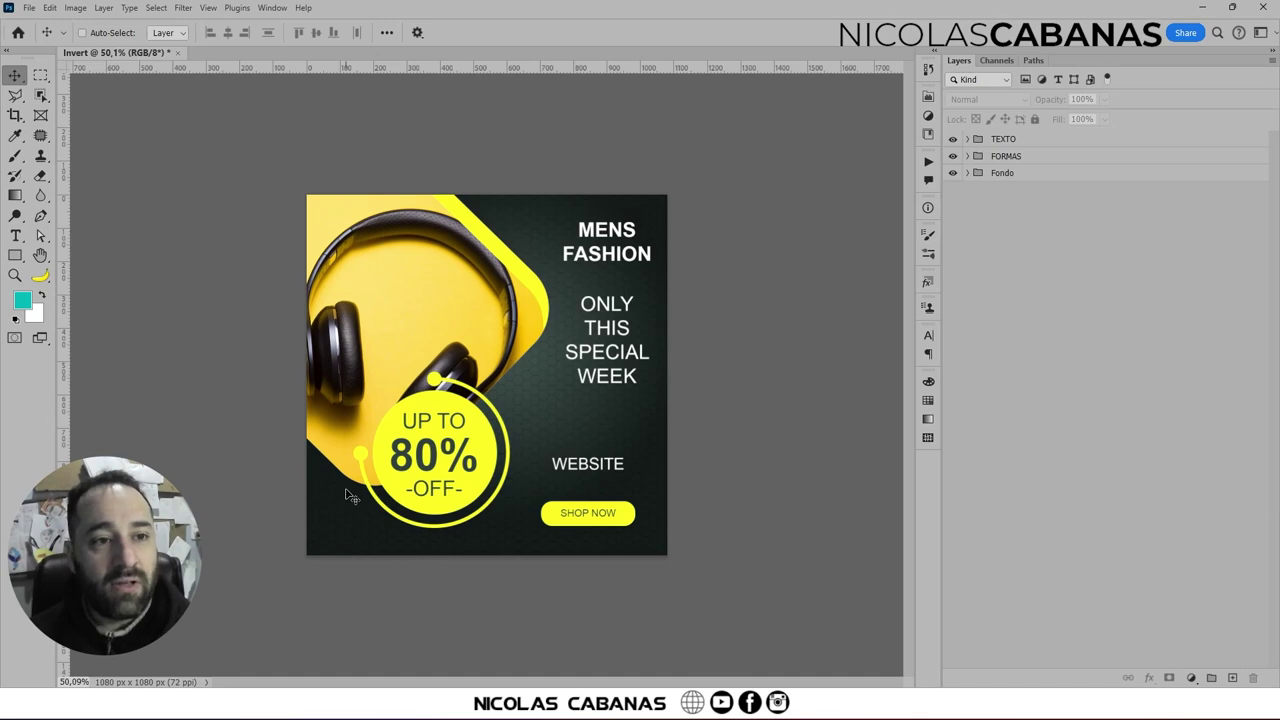
# - Show the document's canvas settings in Properties by deselecting the TEXTO, FORMAS and Fondo groups
pyautogui.click(927, 97)
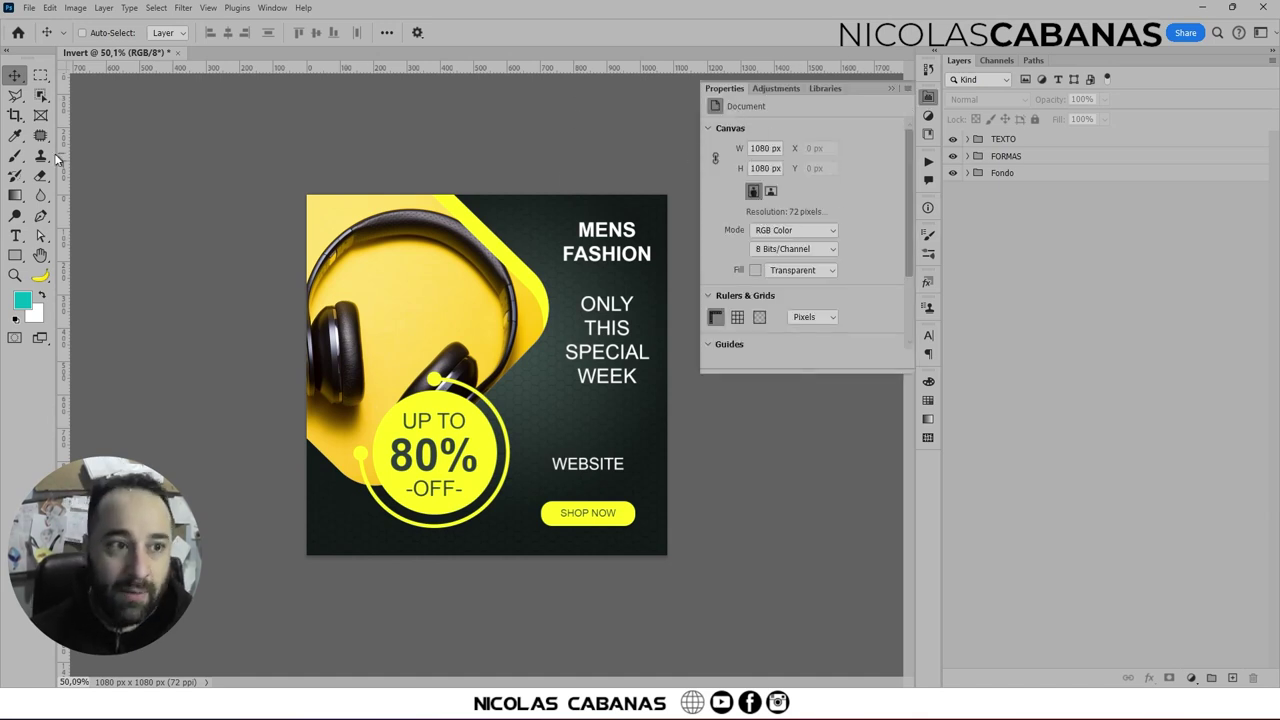
pyautogui.click(1066, 139)
pyautogui.click(1060, 156)
pyautogui.click(1056, 174)
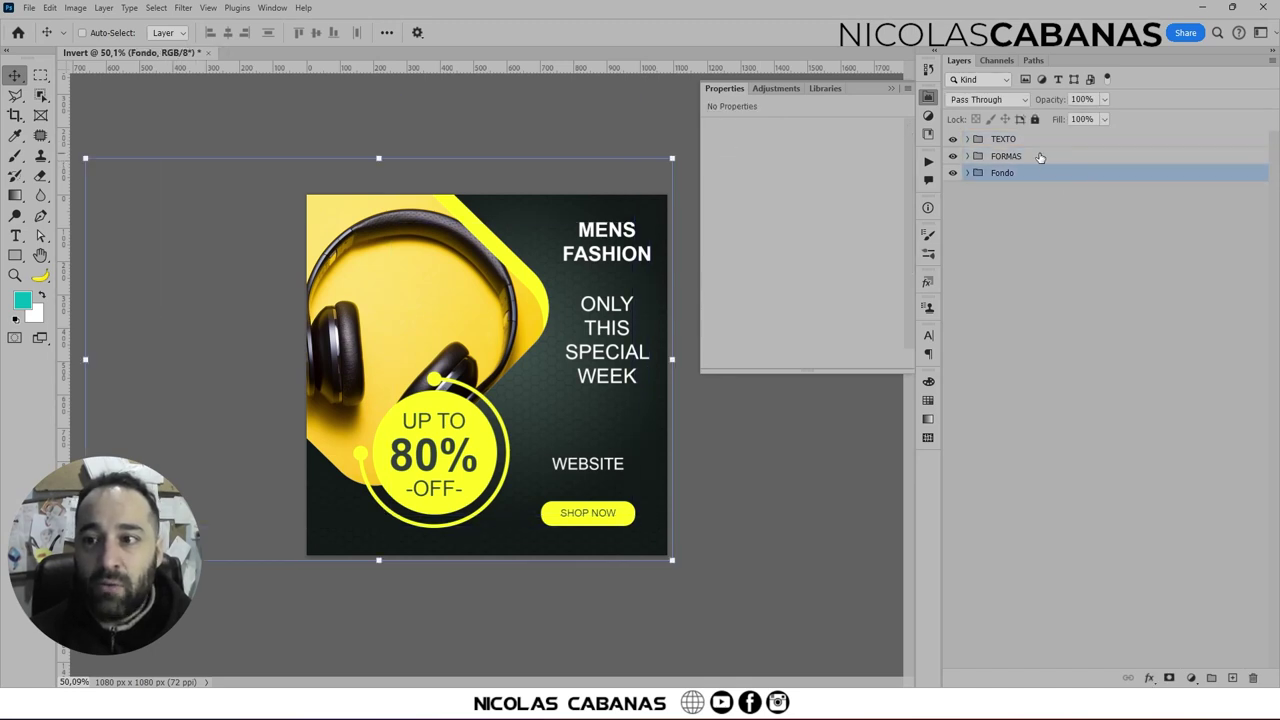
pyautogui.click(1050, 139)
pyautogui.click(1039, 237)
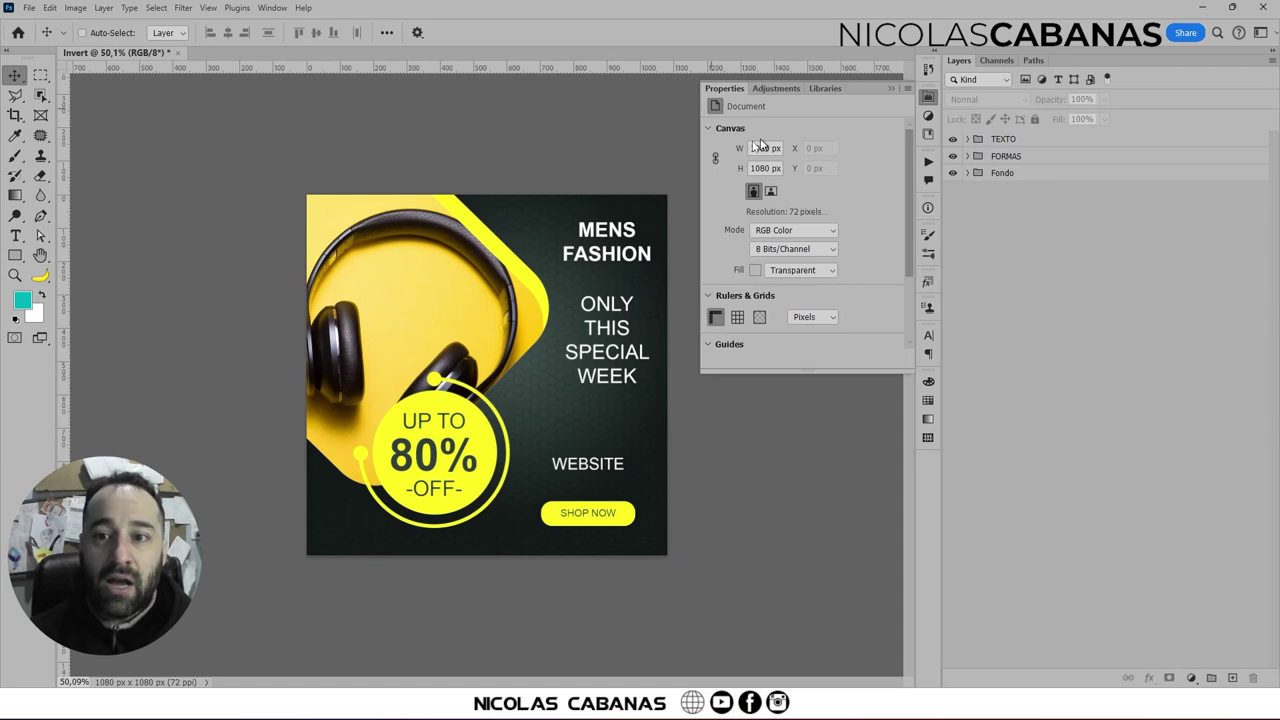
pyautogui.moveTo(700, 160); pyautogui.dragTo(668, 160)
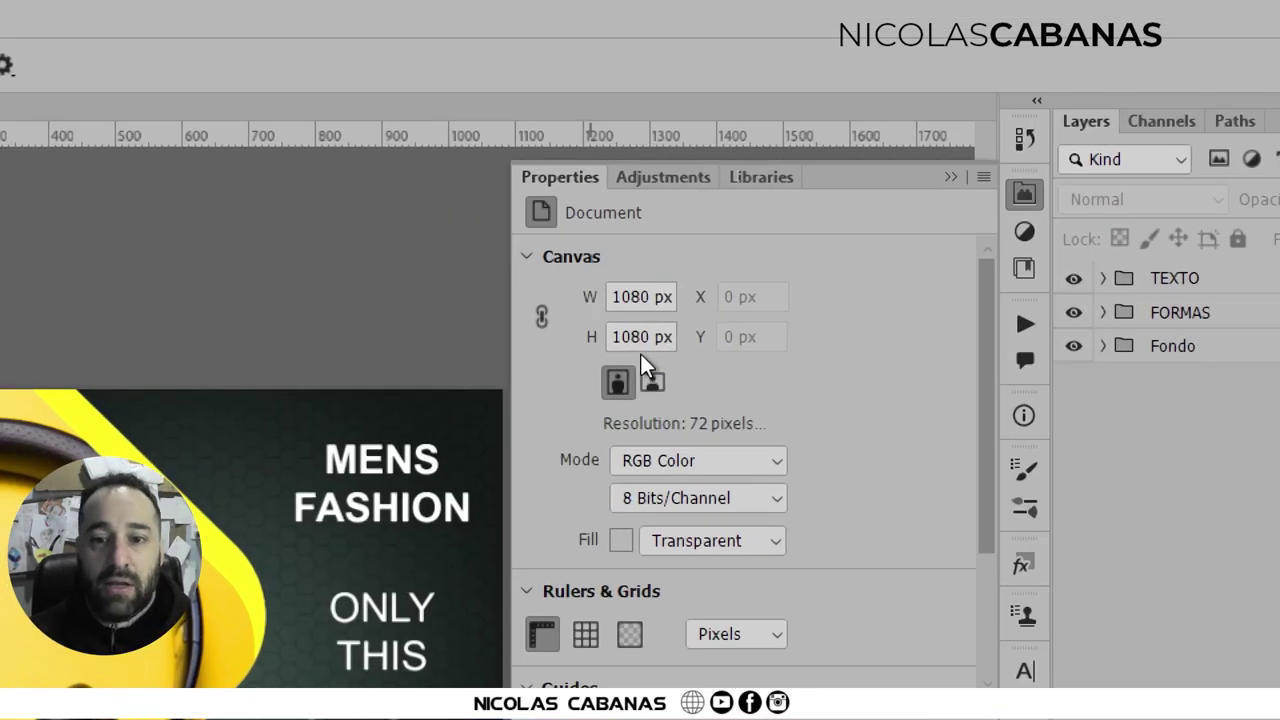
# - Set the canvas height to 1350 px, then back to 1080 px, and close Properties
pyautogui.doubleClick(640, 337)
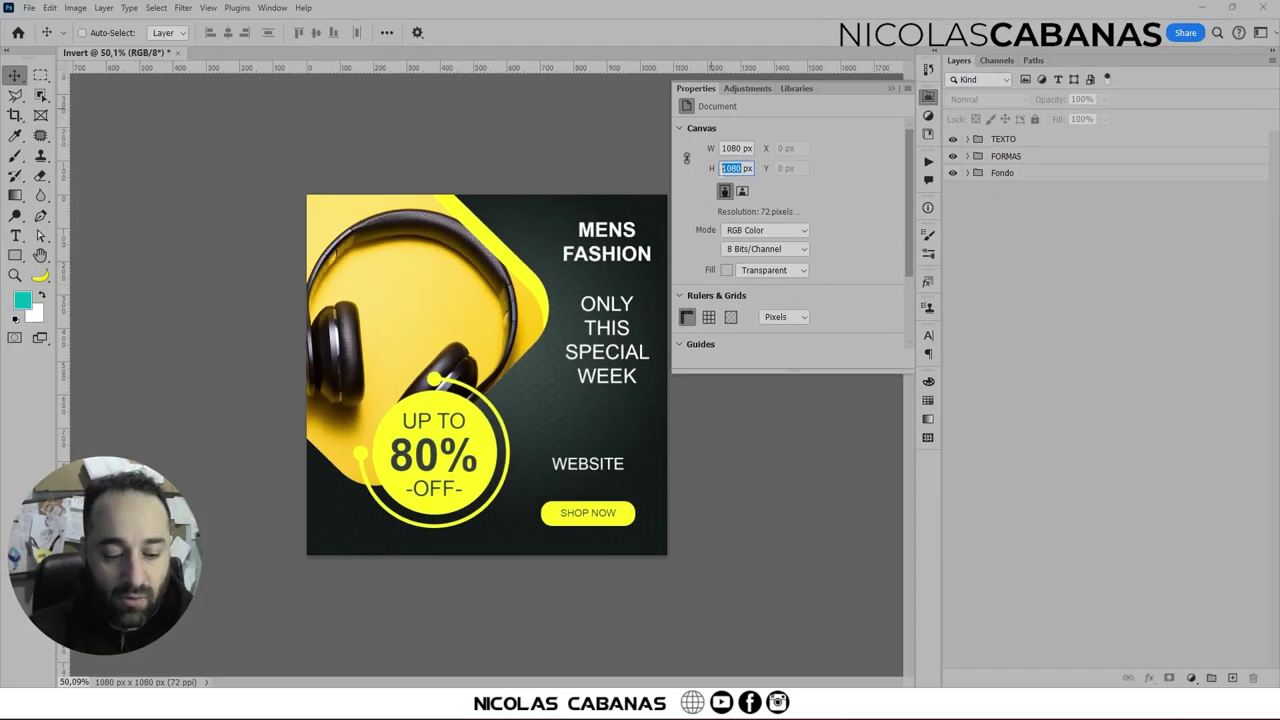
pyautogui.write('1350')
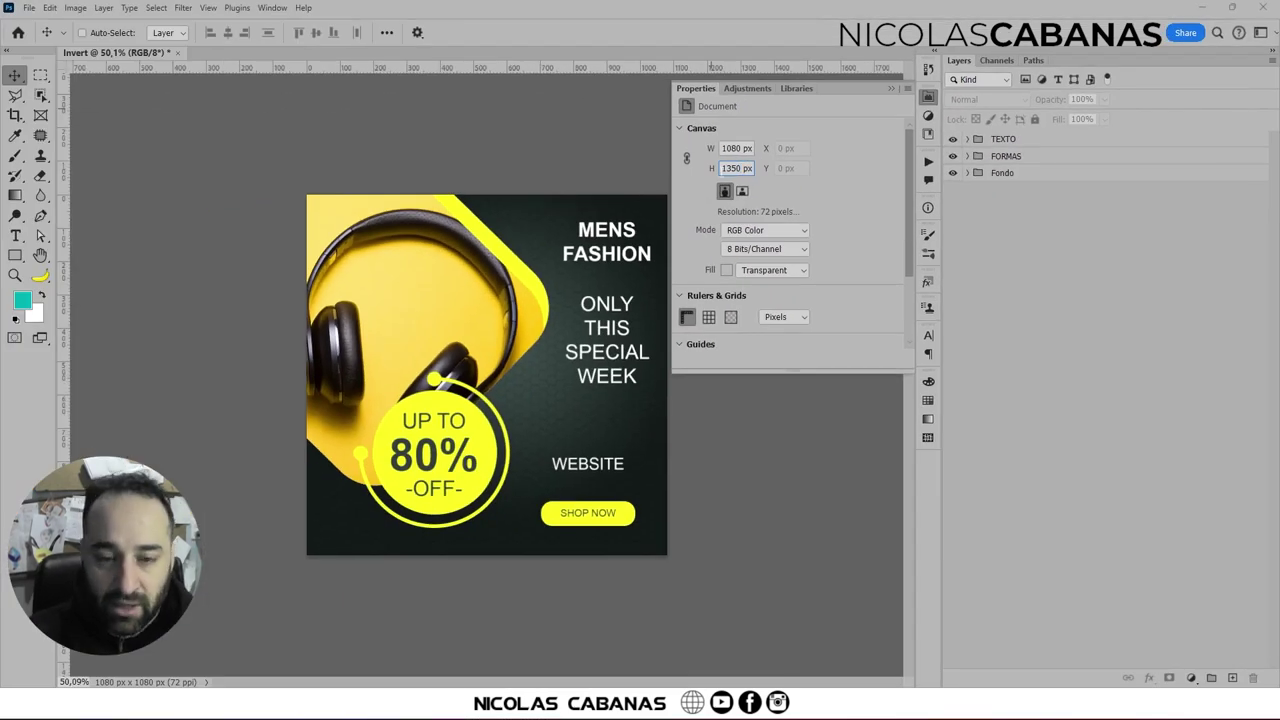
pyautogui.press('Return')
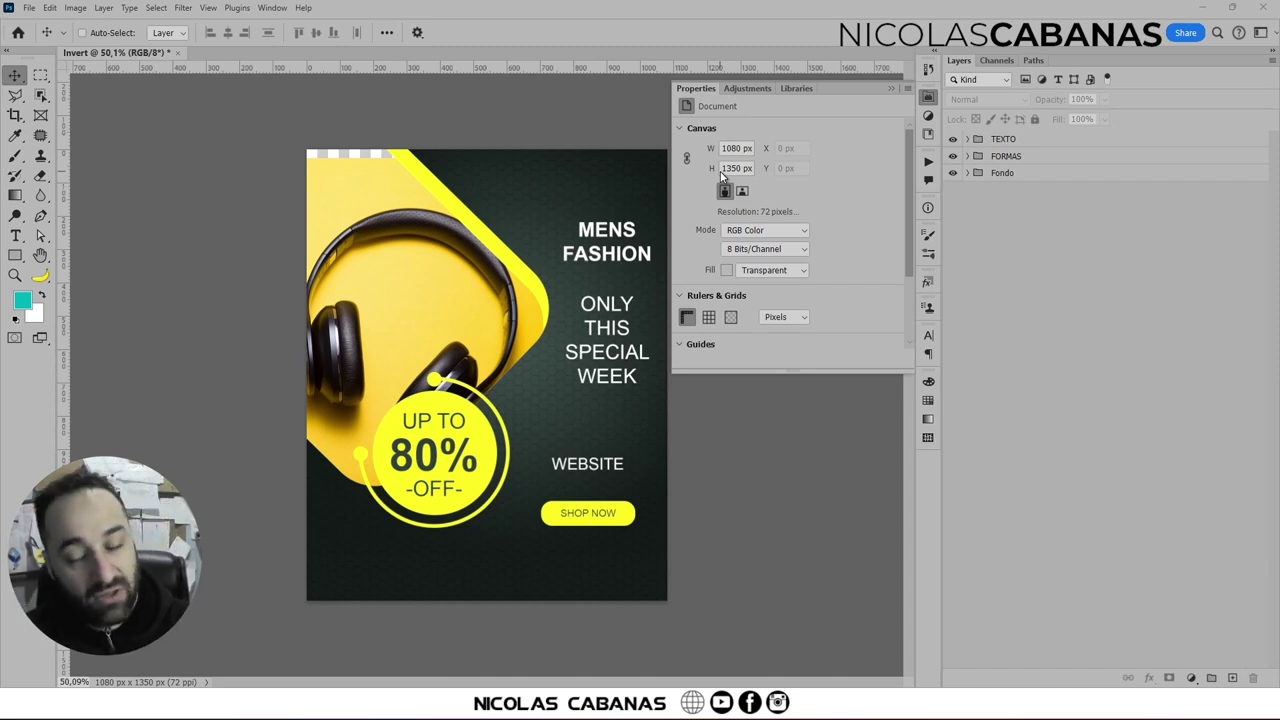
pyautogui.write('1080')
pyautogui.press('Return')
pyautogui.click(891, 88)
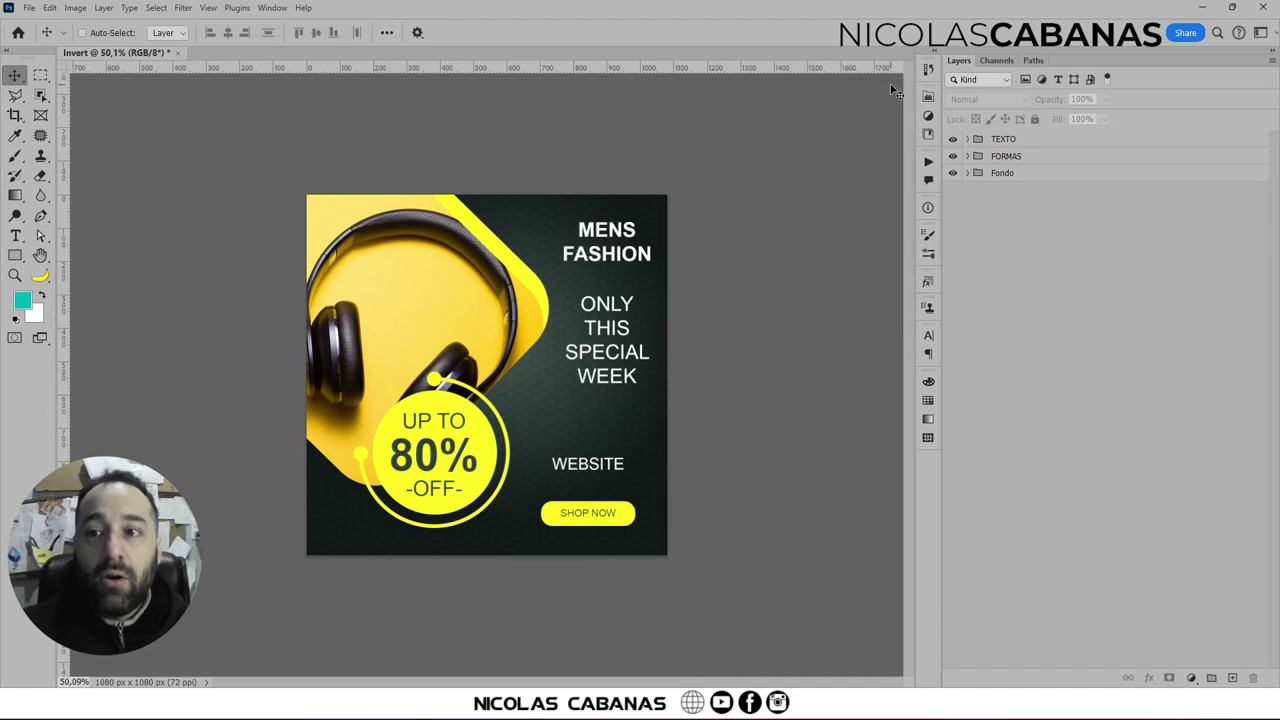
pyautogui.click(75, 8)
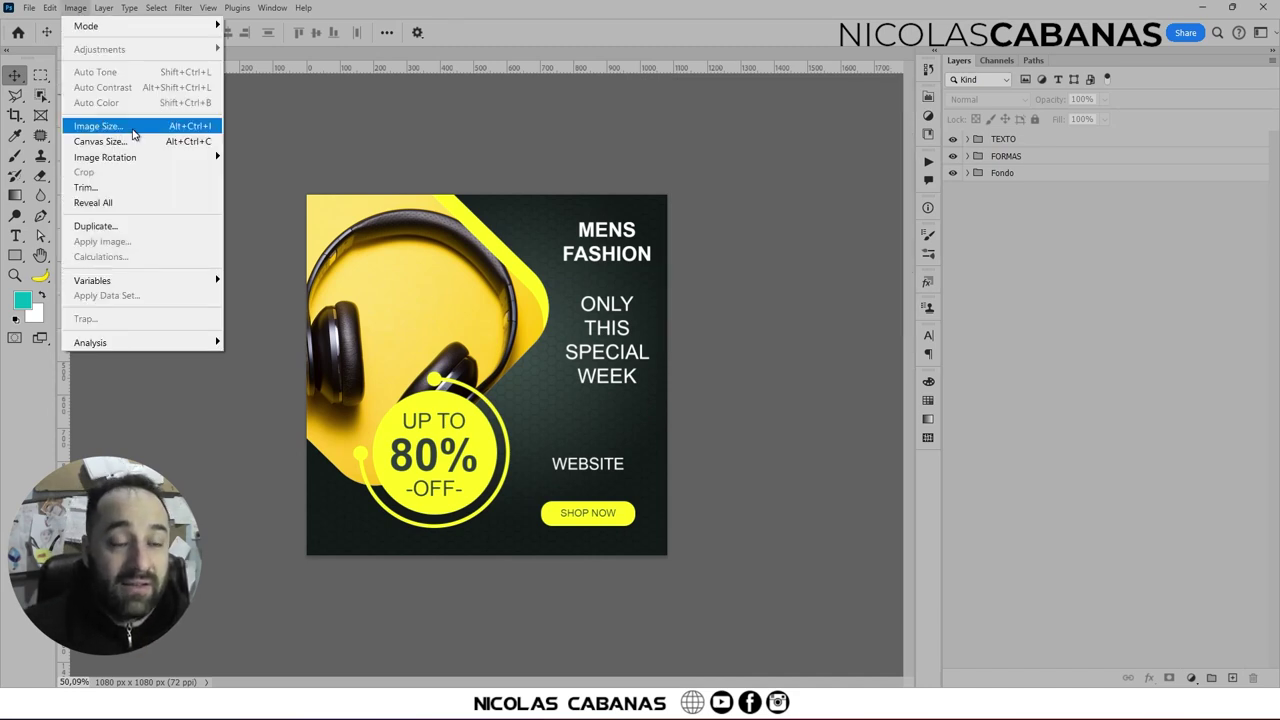
pyautogui.click(133, 127)
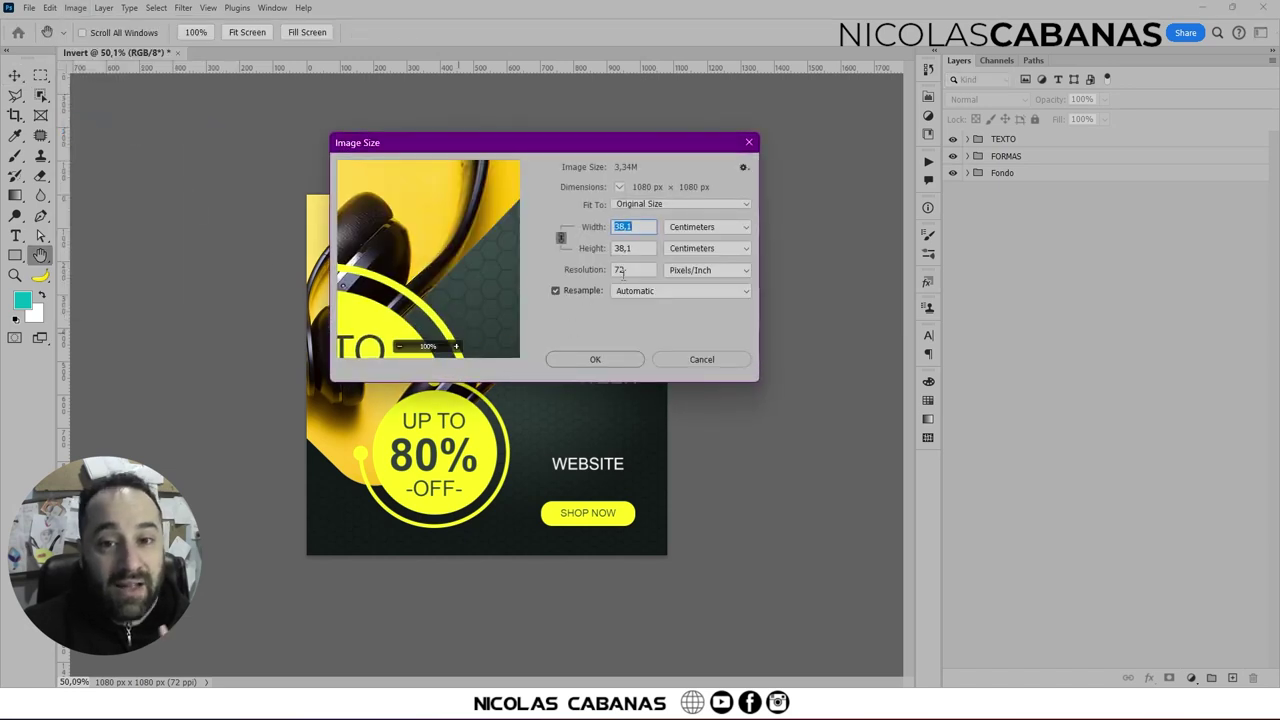
pyautogui.click(700, 227)
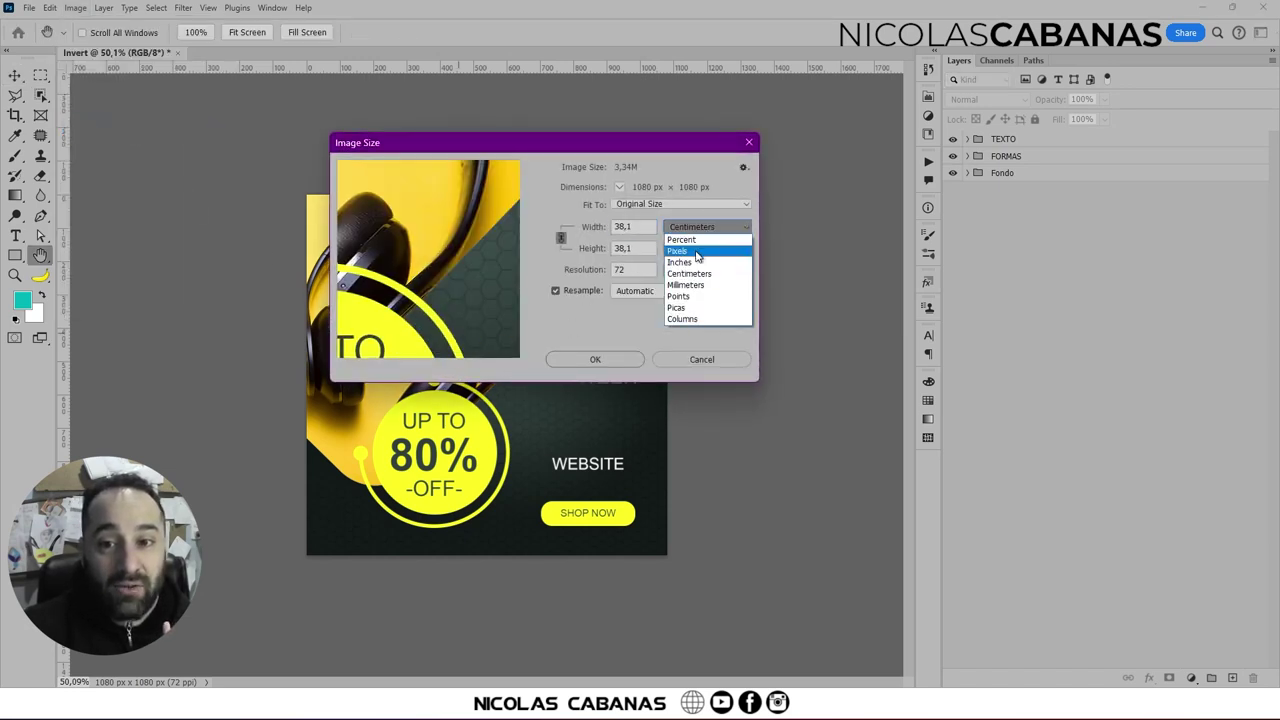
pyautogui.click(697, 240)
pyautogui.press('Tab')
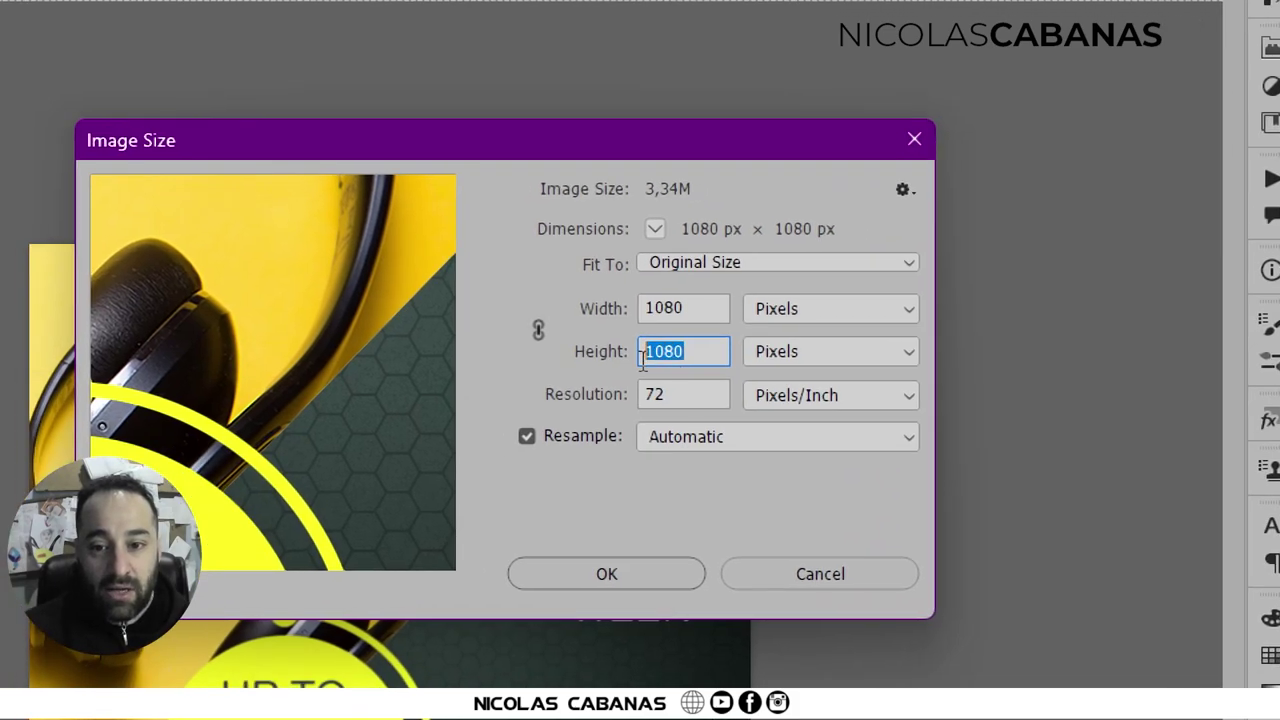
pyautogui.write('1350')
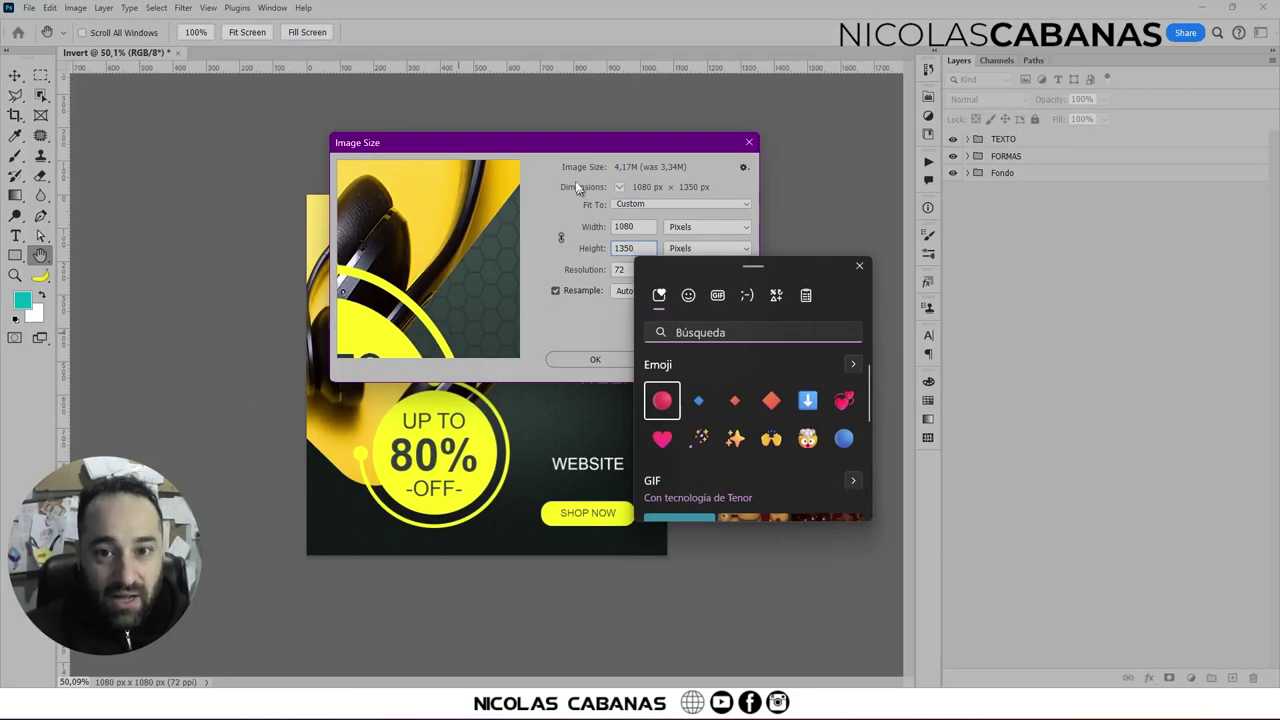
pyautogui.click(496, 212)
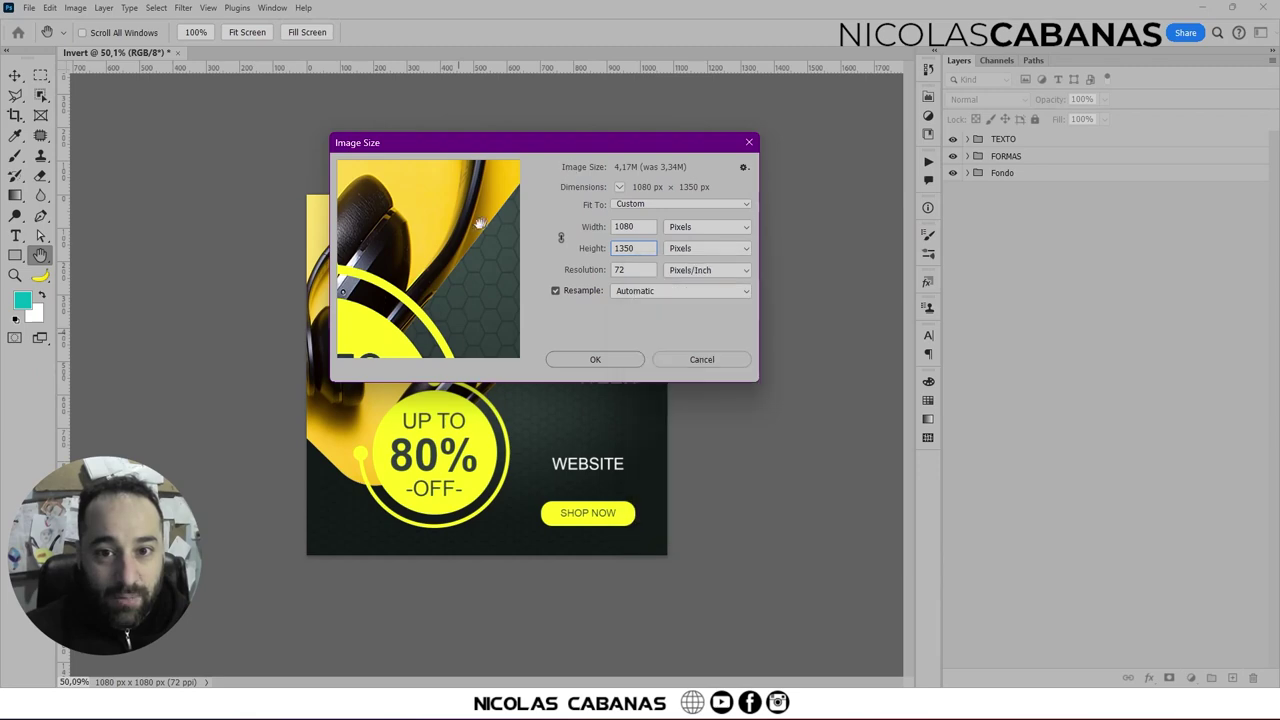
pyautogui.click(594, 359)
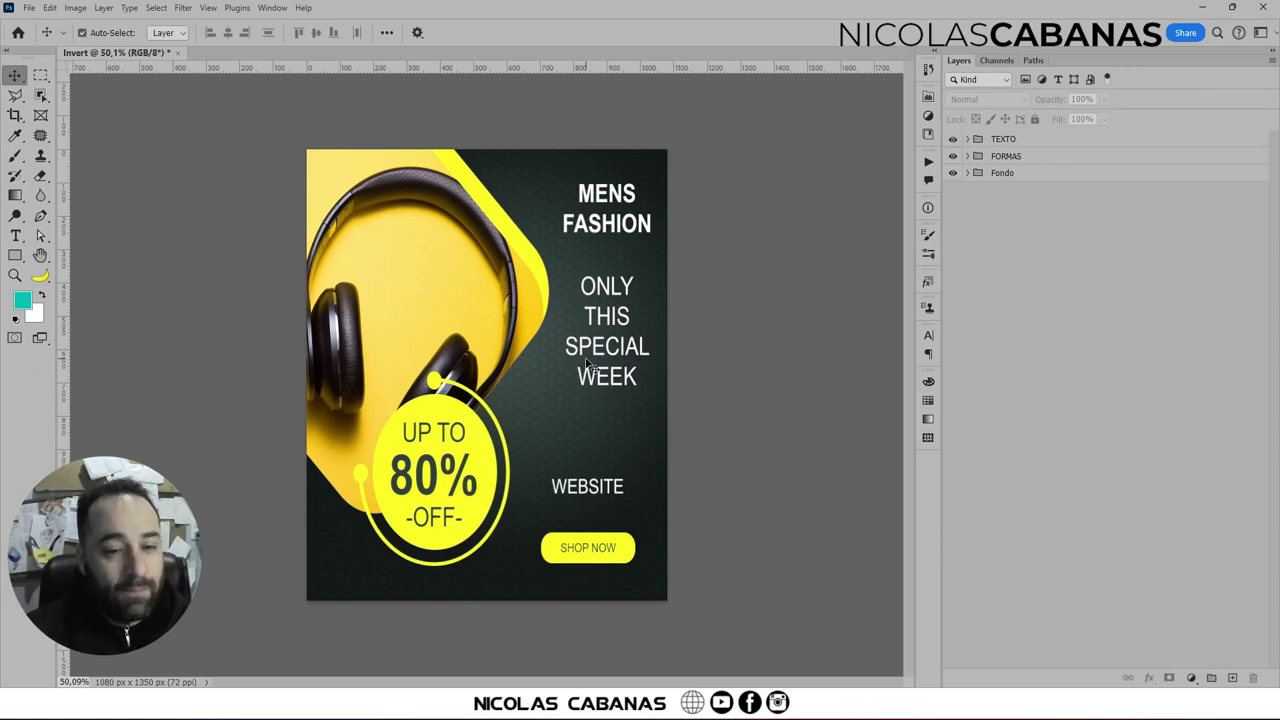
pyautogui.hotkey('ctrl', 'z')
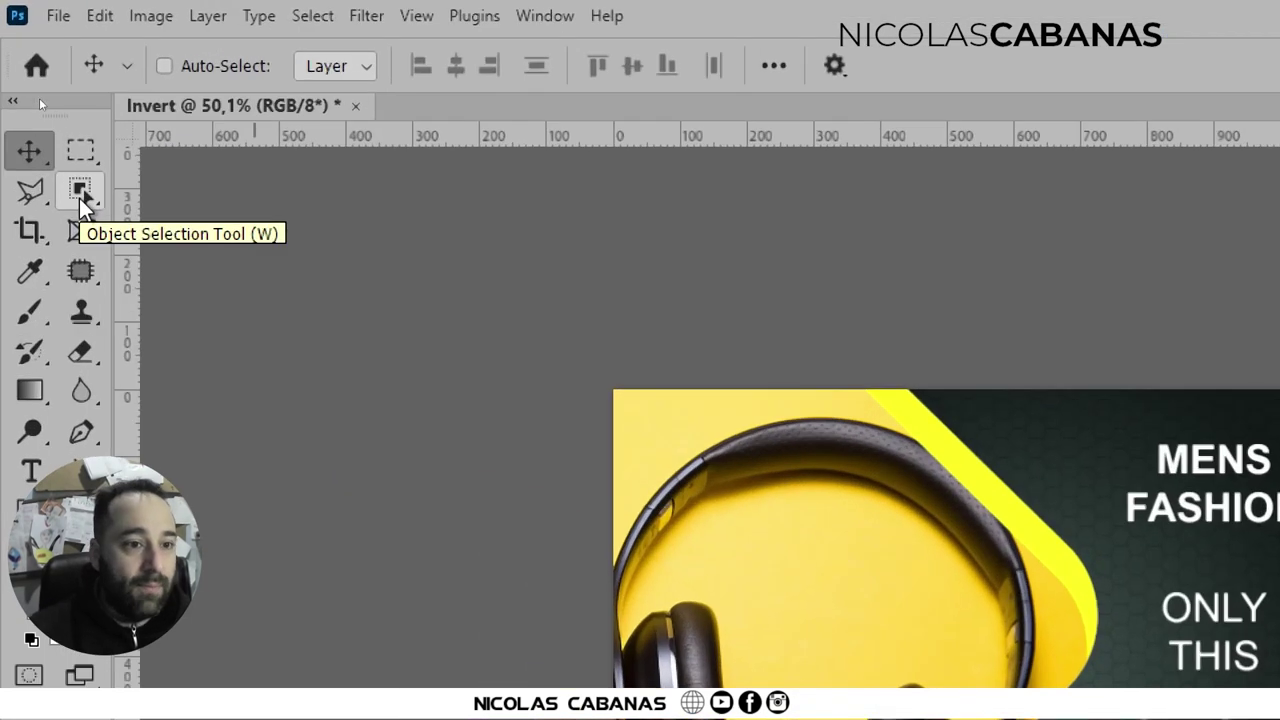
# - Select the Crop Tool, reset its settings, and uncheck Delete Cropped Pixels
pyautogui.click(30, 232)
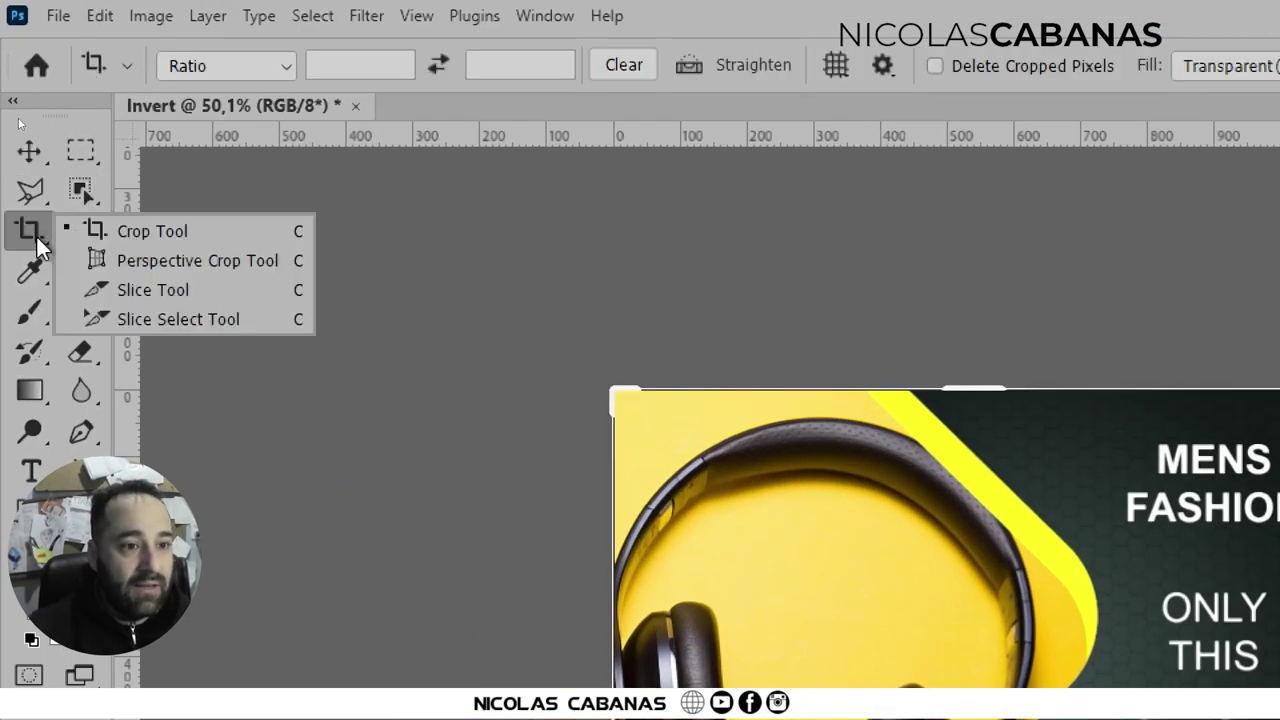
pyautogui.click(215, 237)
pyautogui.rightClick(92, 63)
pyautogui.click(150, 72)
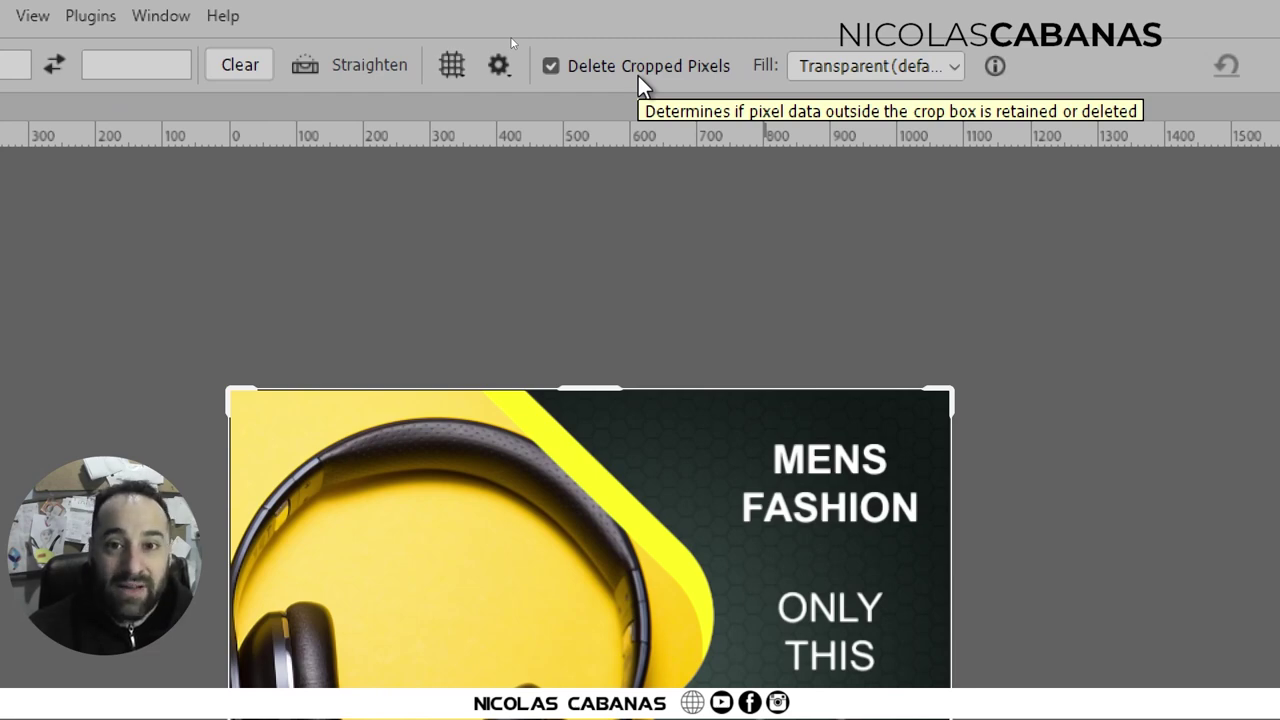
pyautogui.click(636, 65)
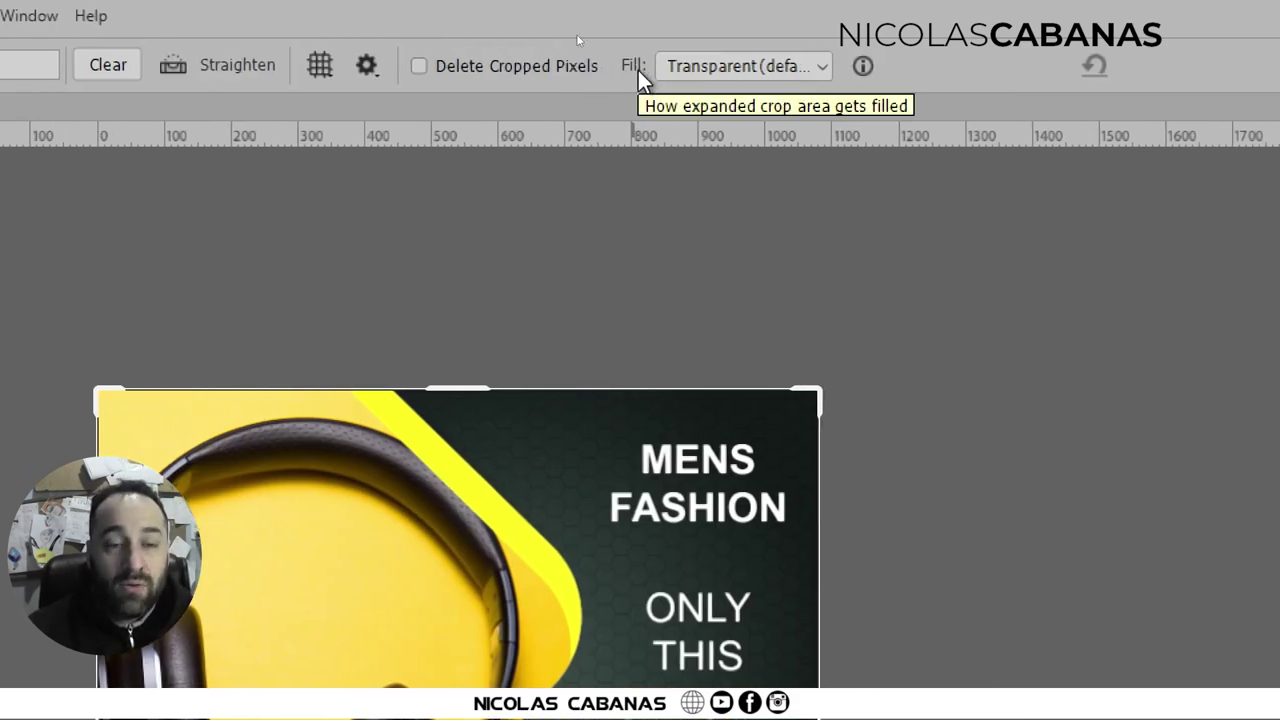
pyautogui.click(668, 66)
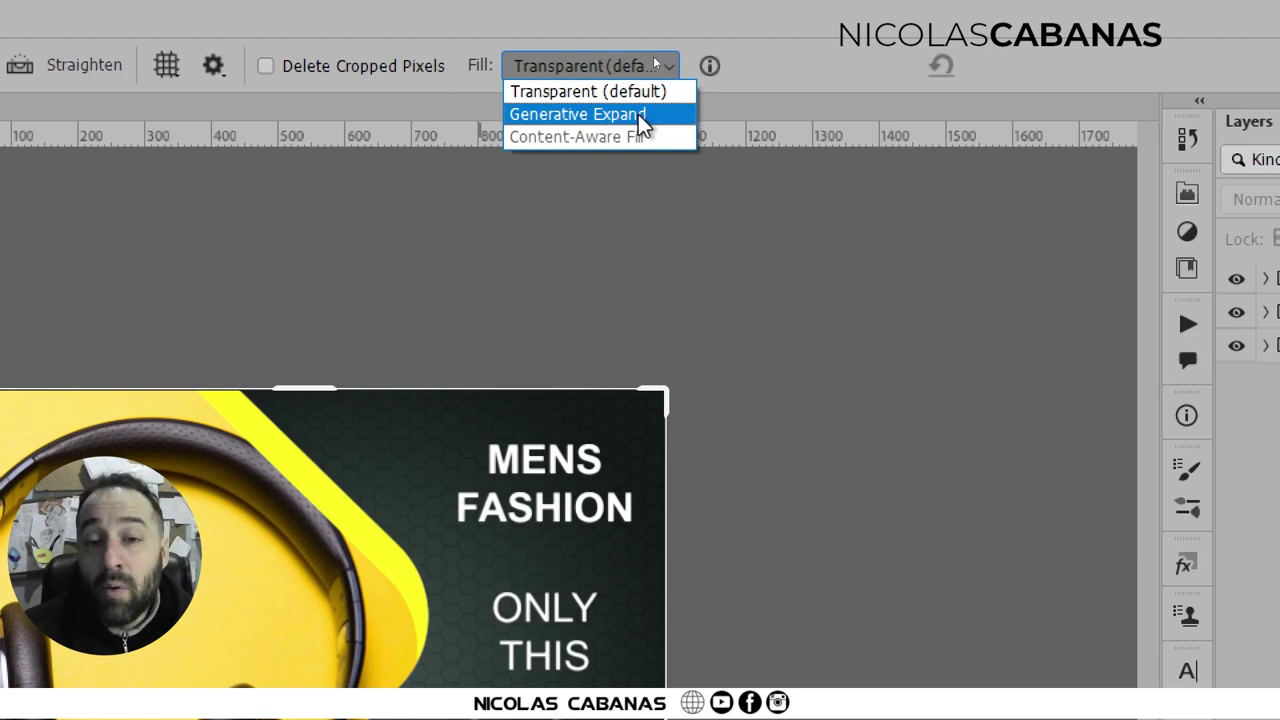
# - Keep Fill as Transparent, drag the crop's bottom edge downward, and commit the crop
pyautogui.click(642, 92)
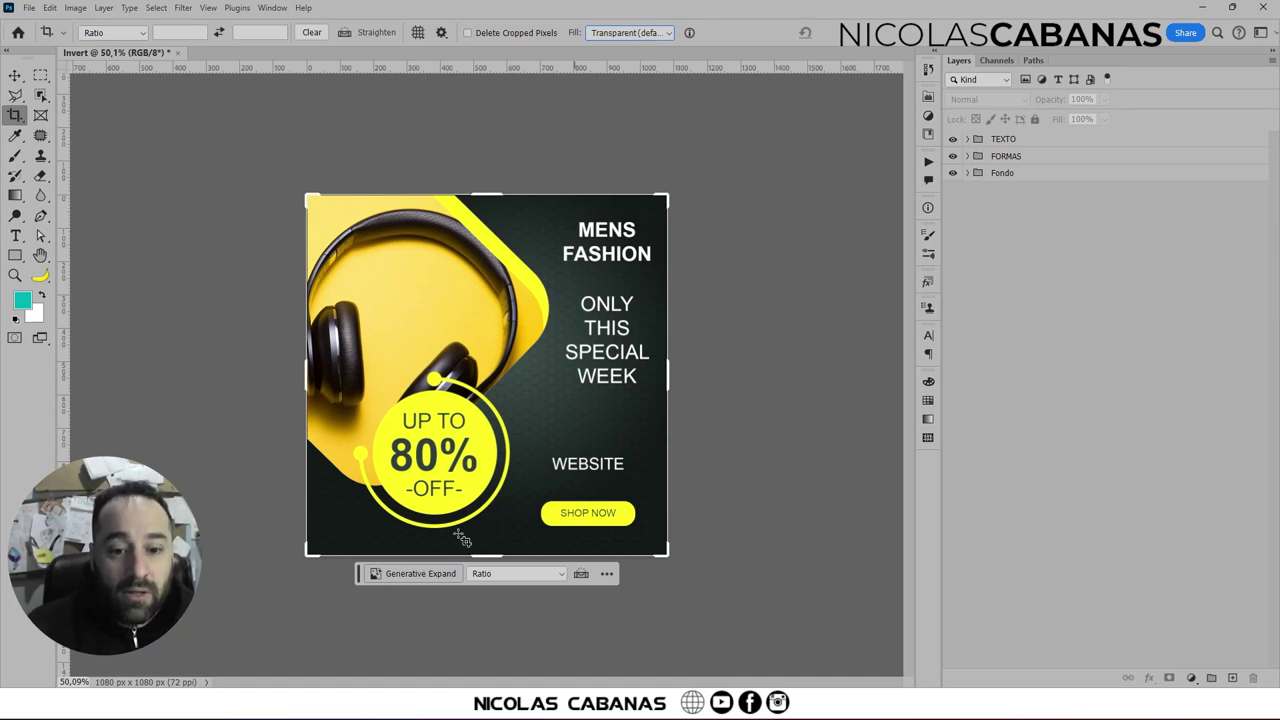
pyautogui.moveTo(482, 553); pyautogui.dragTo(482, 608)
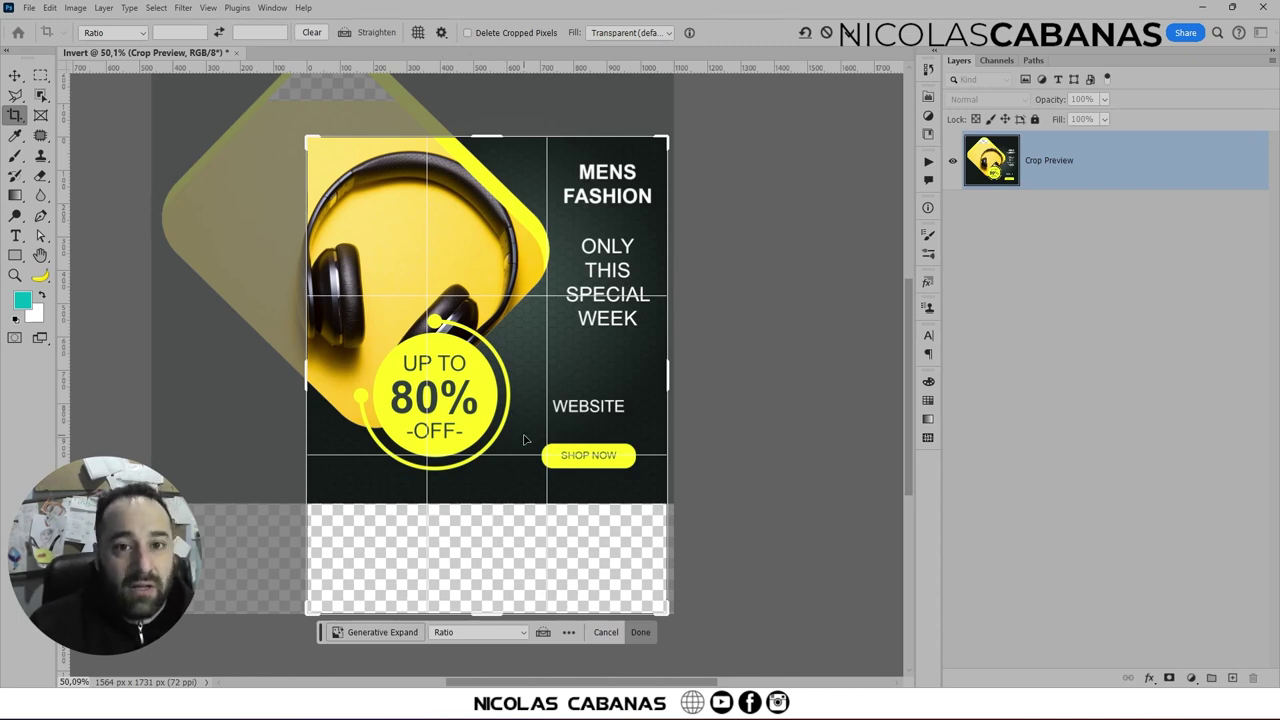
pyautogui.click(848, 32)
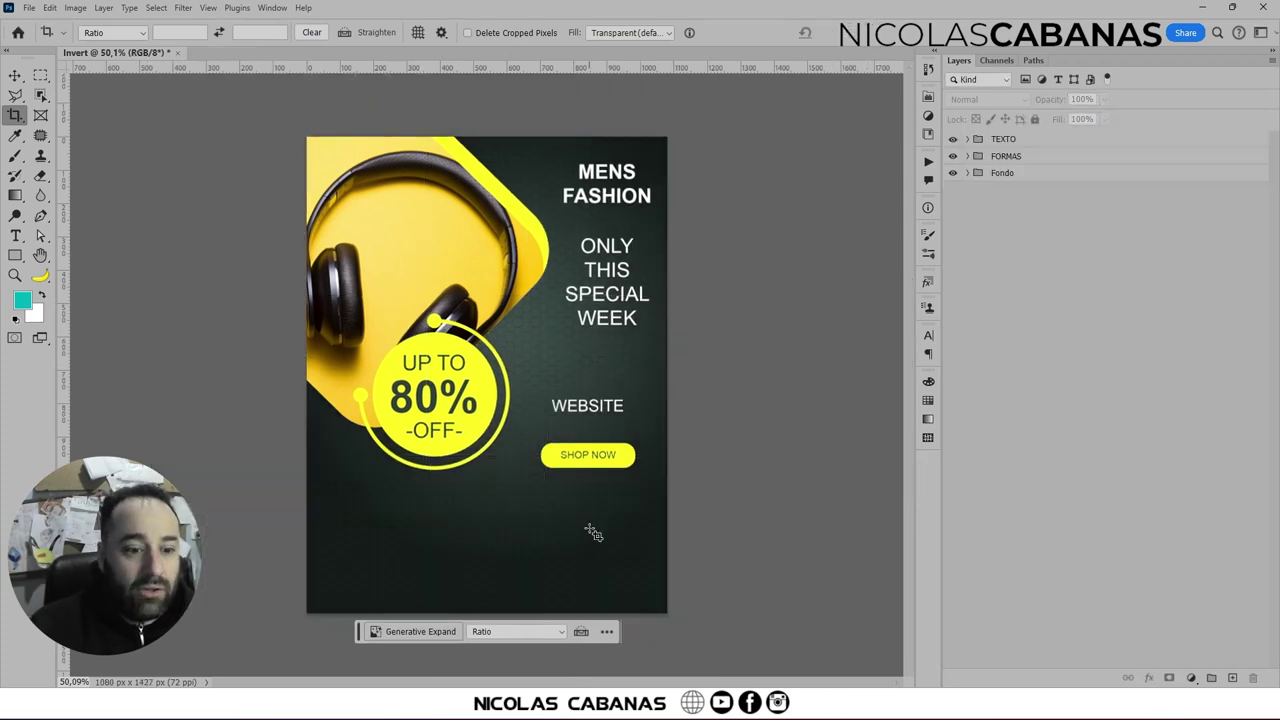
# - Confirm in Image Size that the banner is 1080×1427 px, then return to the Crop Tool
pyautogui.click(80, 8)
pyautogui.click(149, 125)
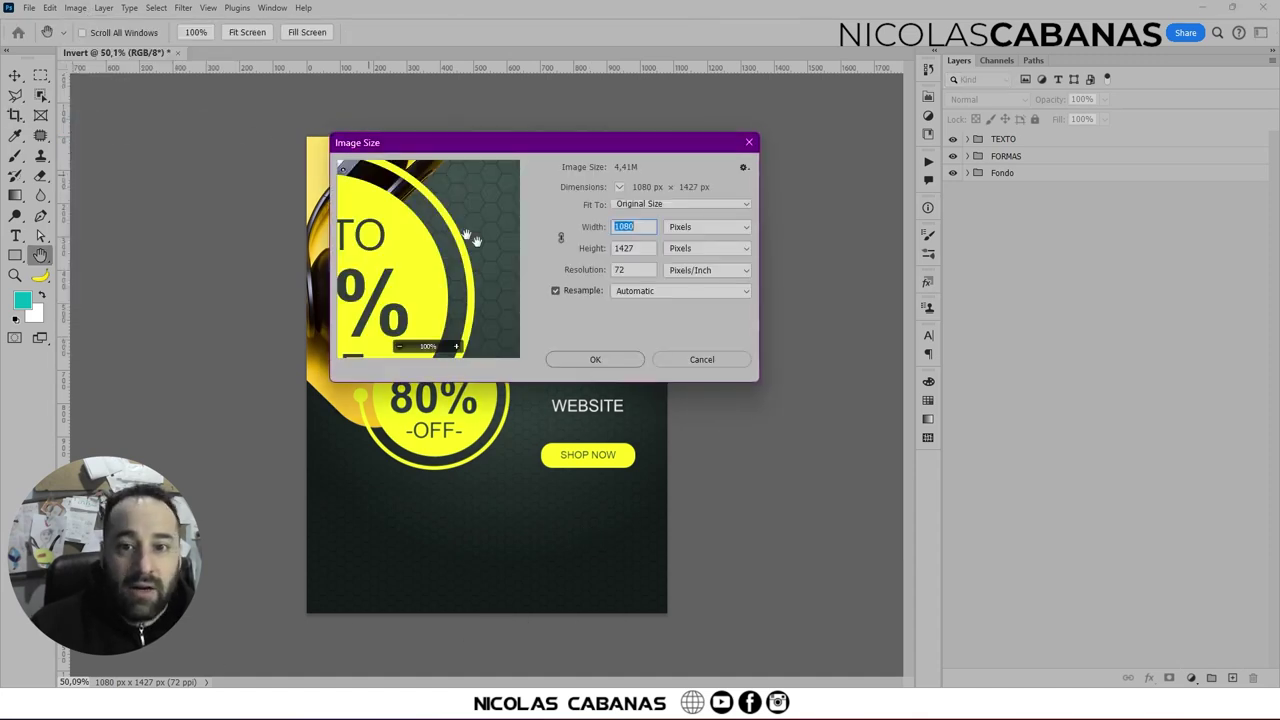
pyautogui.press('Tab')
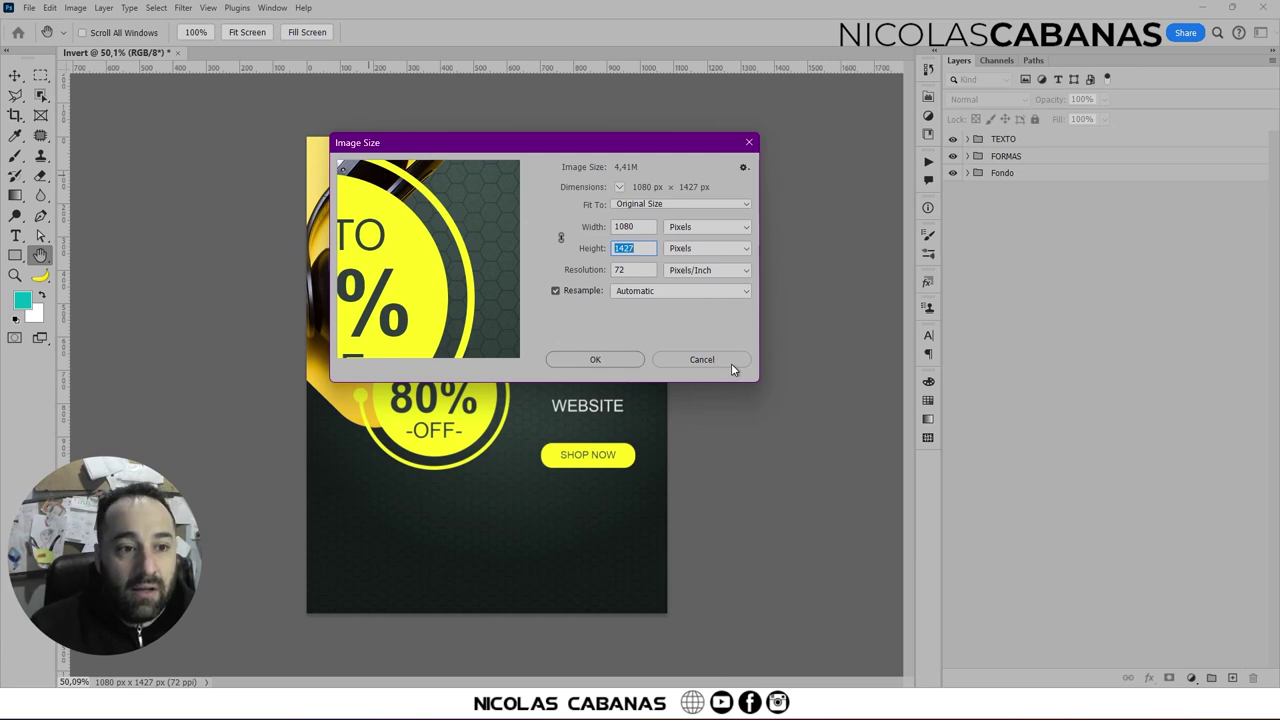
pyautogui.click(731, 360)
pyautogui.press('c')
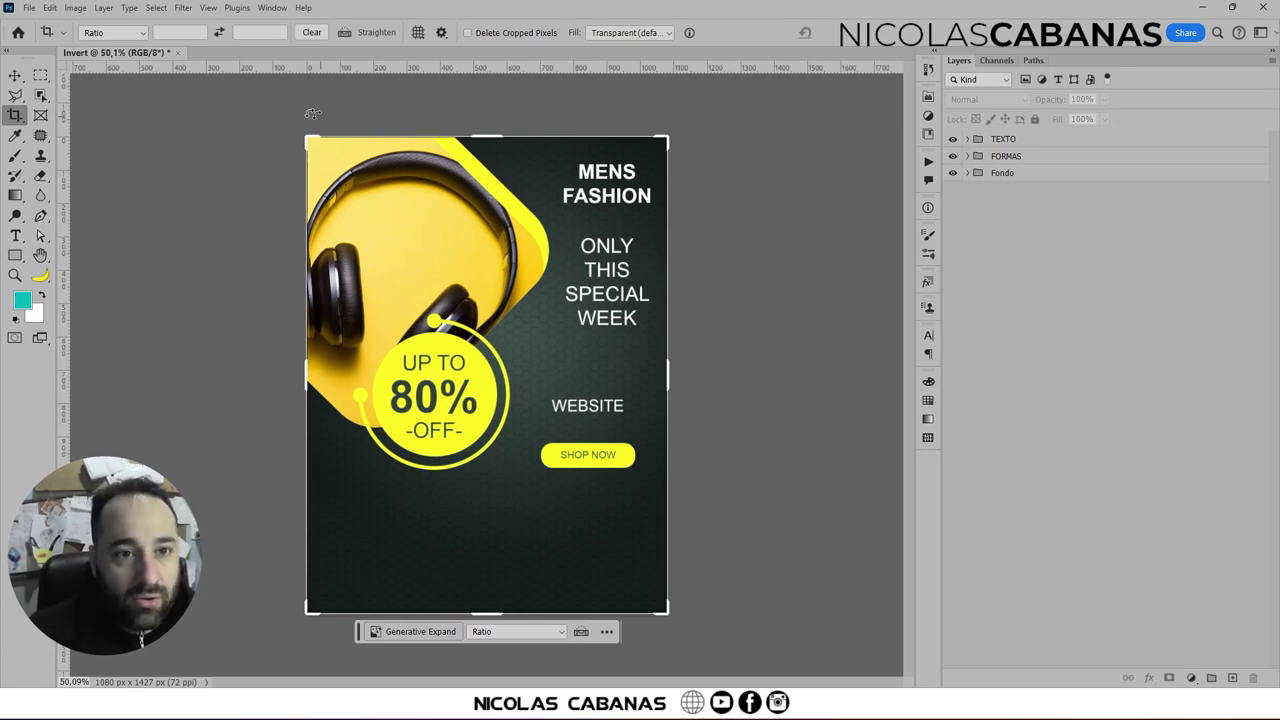
pyautogui.click(137, 36)
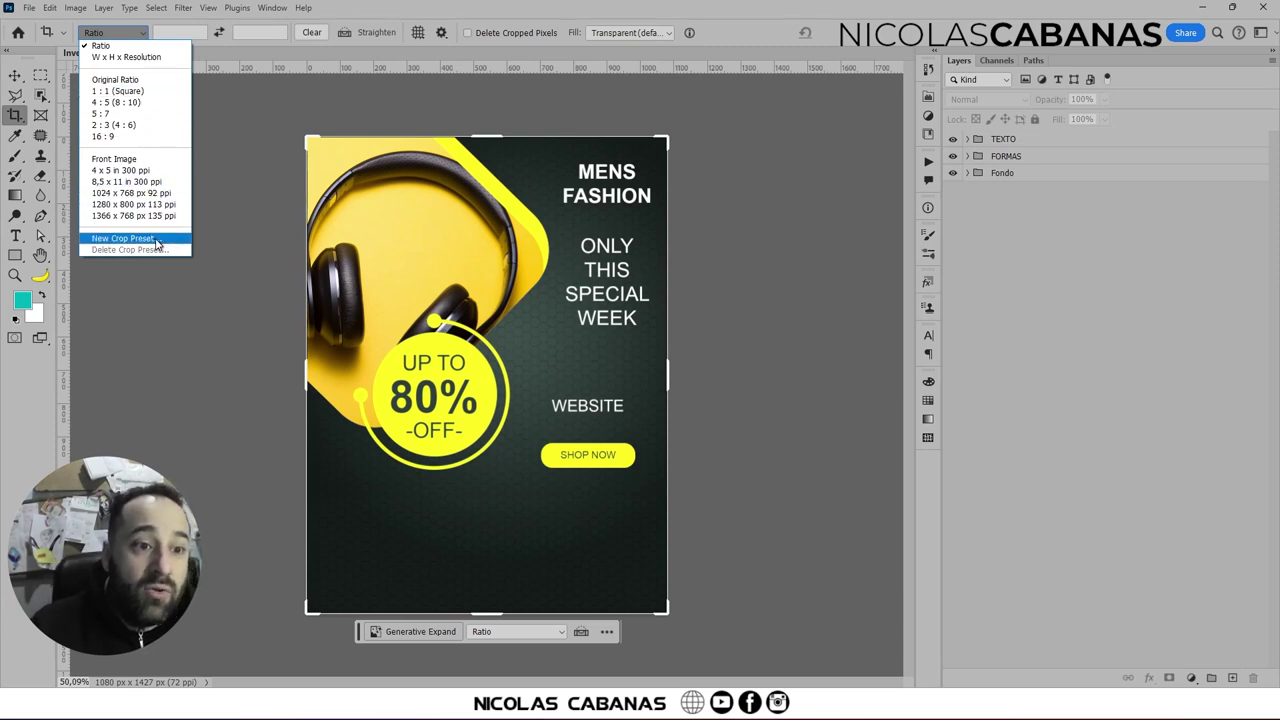
# - Dismiss a New Crop Preset prompt, then leave the Image menu with Escape
pyautogui.click(155, 238)
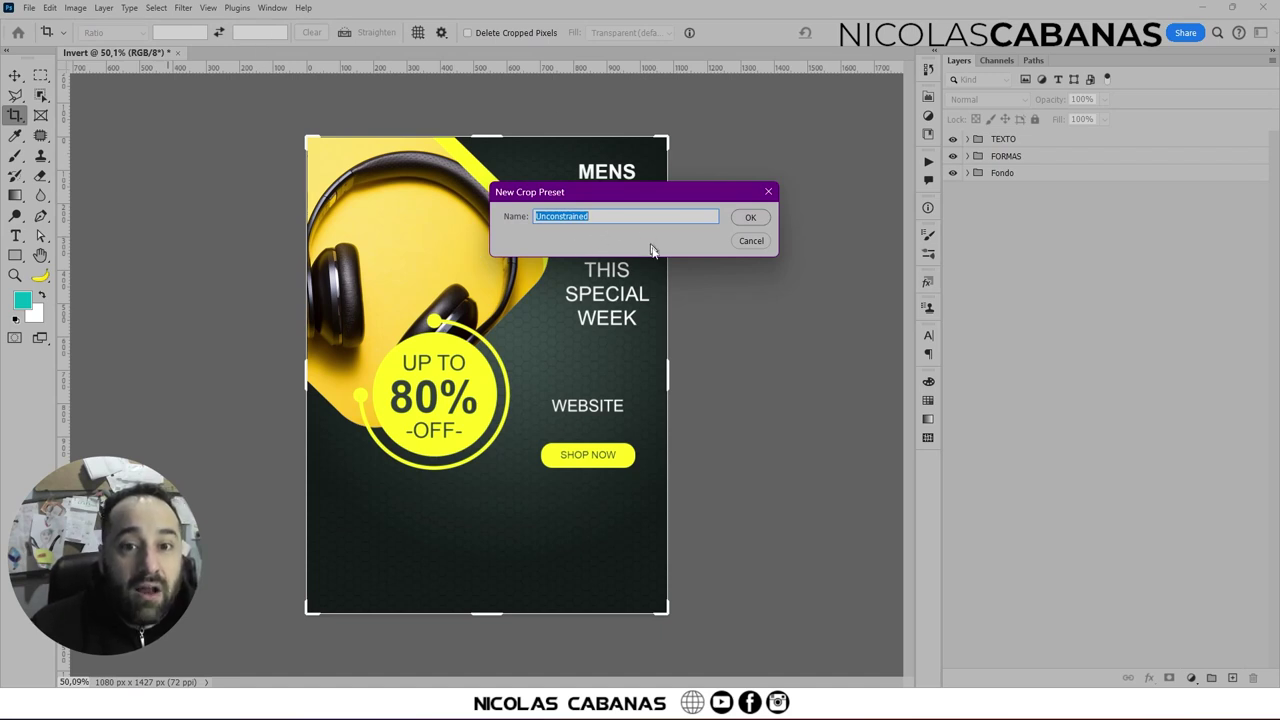
pyautogui.click(751, 241)
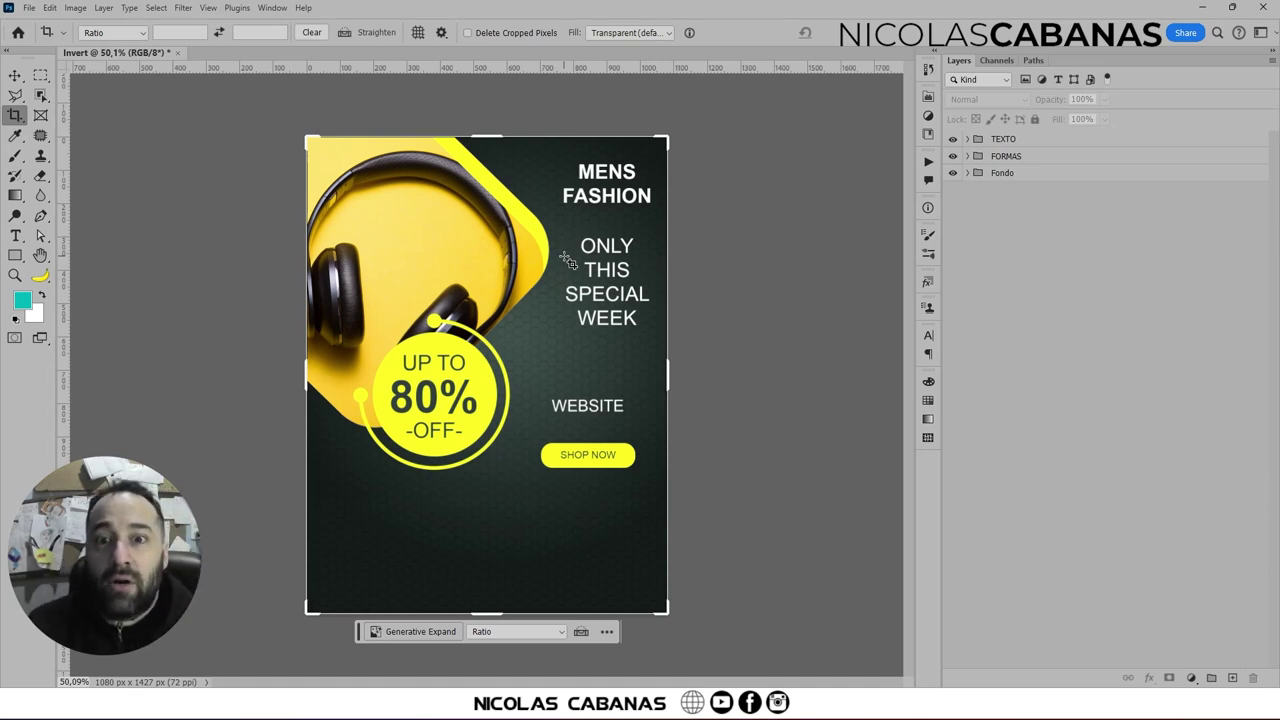
pyautogui.click(77, 7)
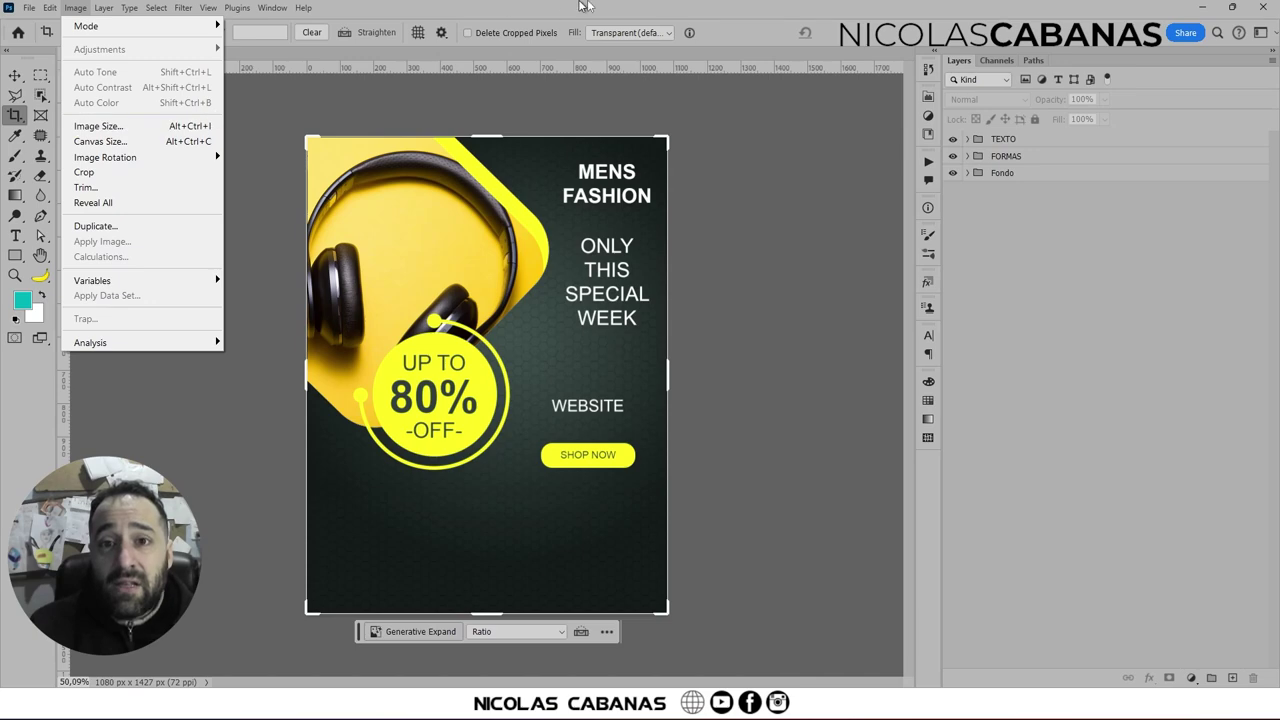
pyautogui.press('Escape')
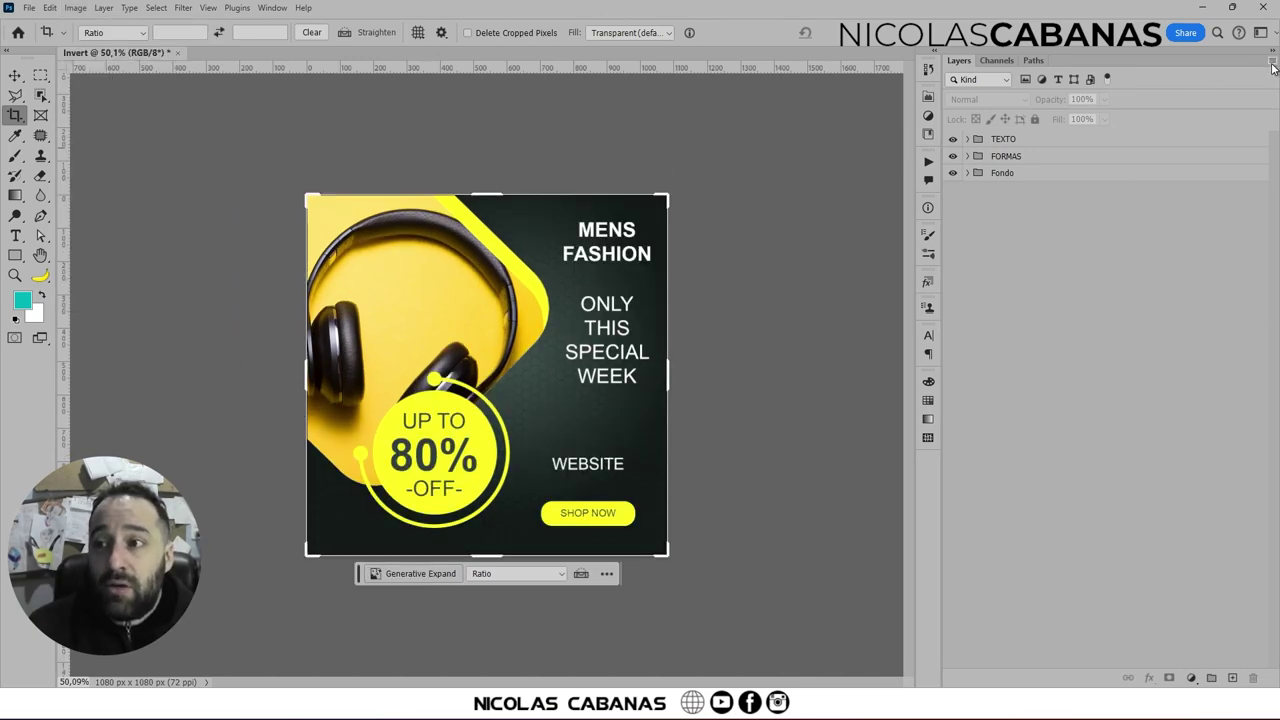
# - Create a 1080×1080 Artboard 1 from the Layers panel menu and show its Properties
pyautogui.click(1271, 61)
pyautogui.click(1180, 205)
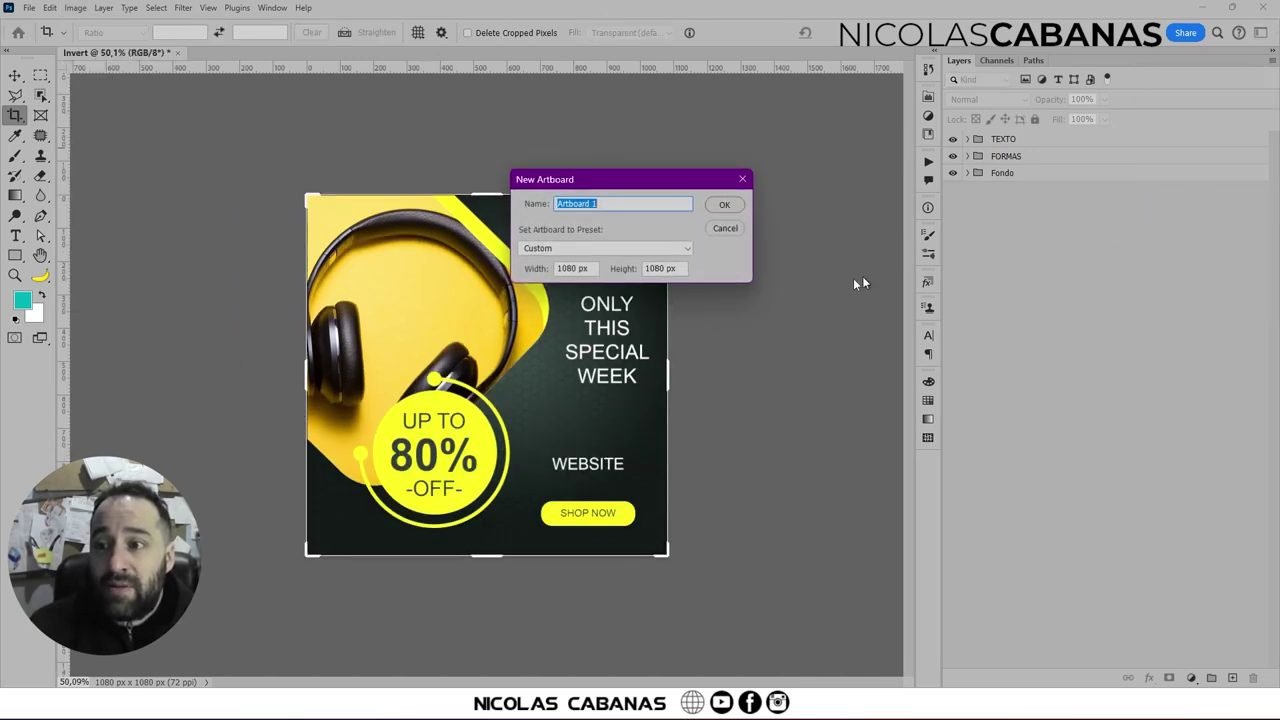
pyautogui.click(716, 205)
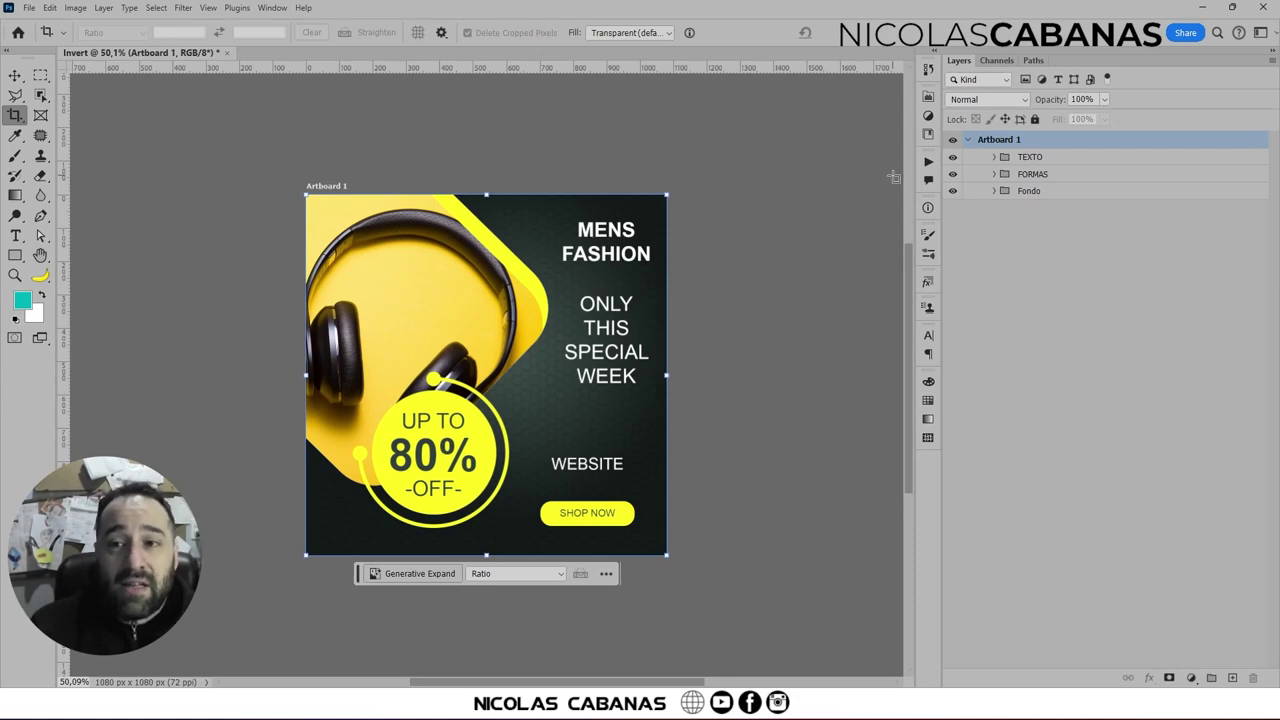
pyautogui.click(927, 97)
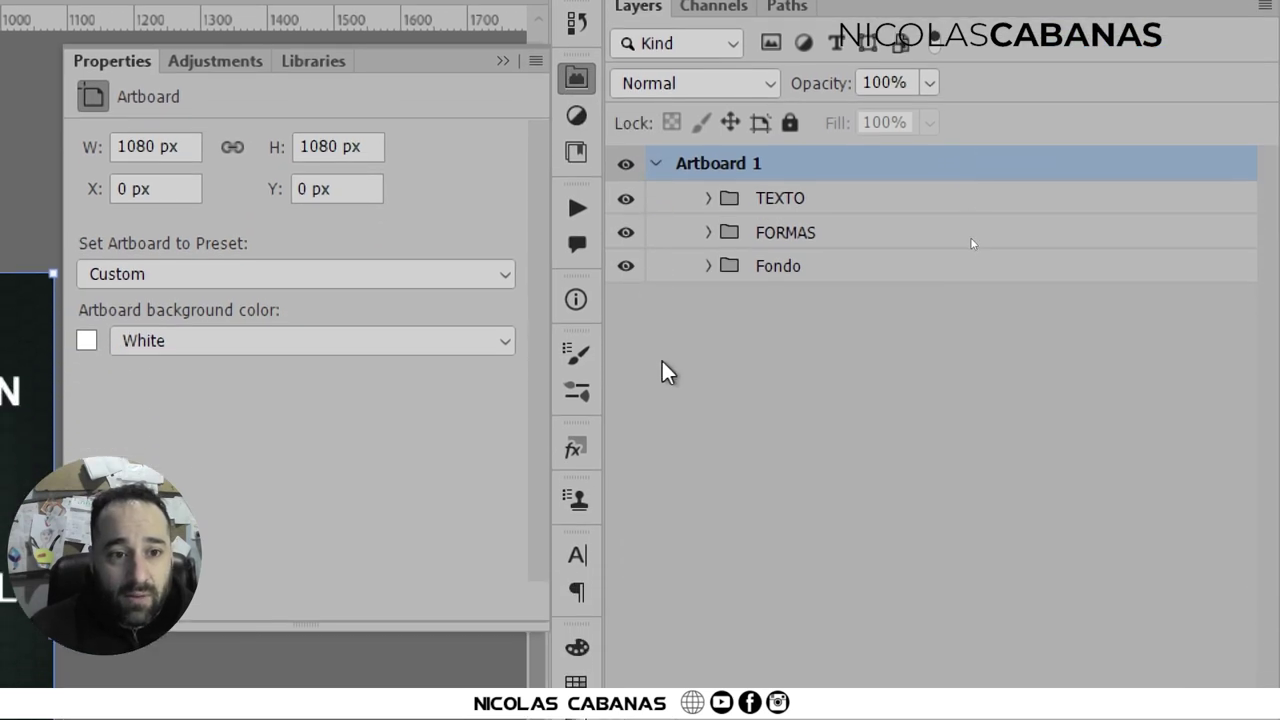
pyautogui.click(668, 372)
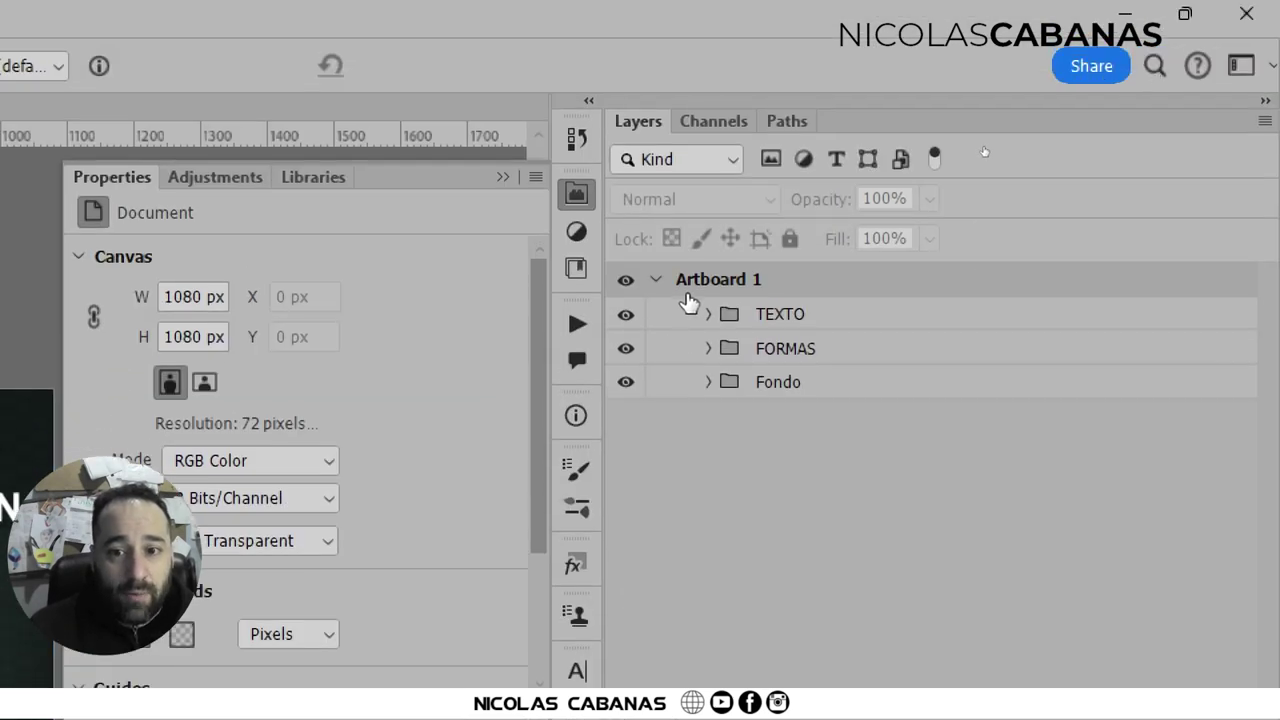
pyautogui.click(695, 283)
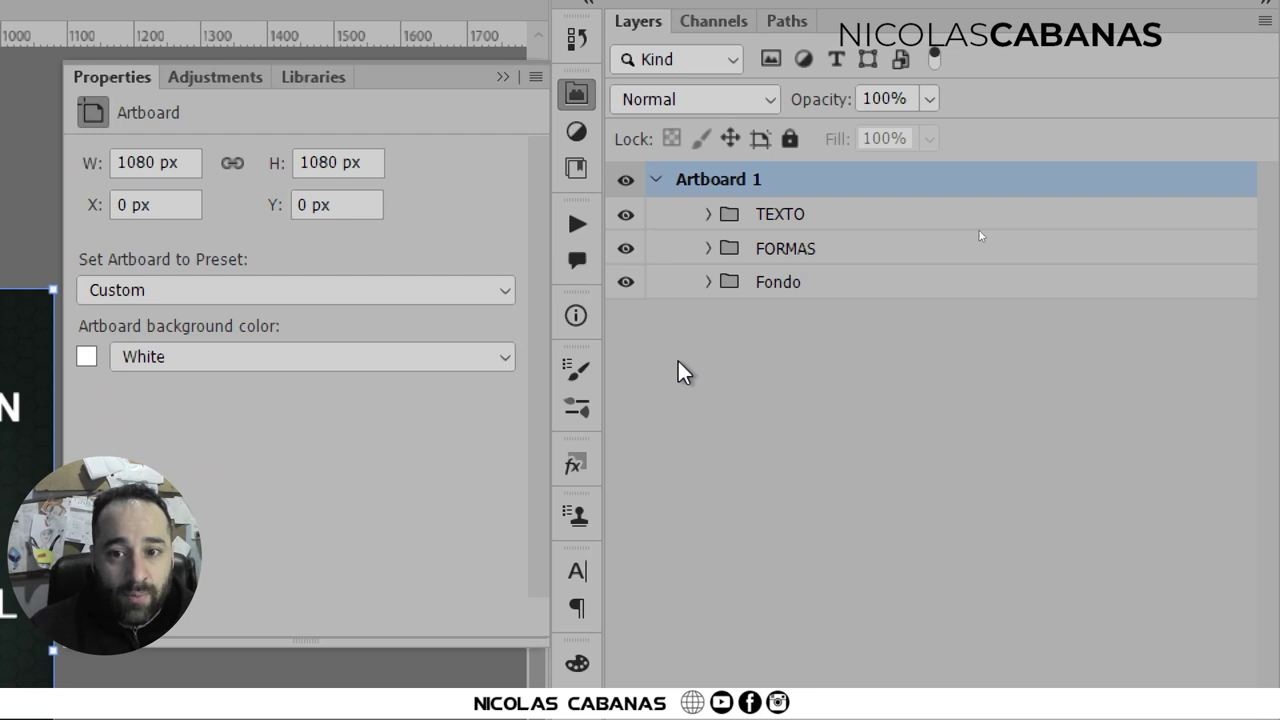
pyautogui.click(690, 370)
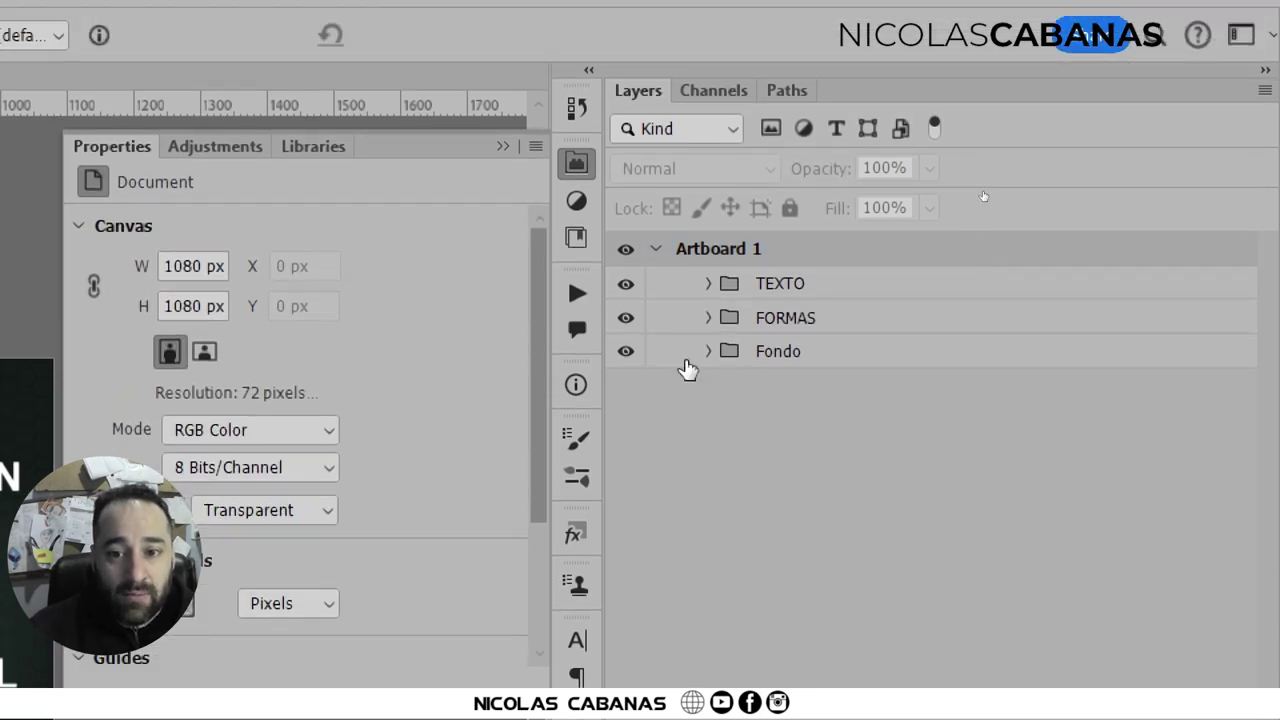
pyautogui.click(705, 226)
pyautogui.click(700, 372)
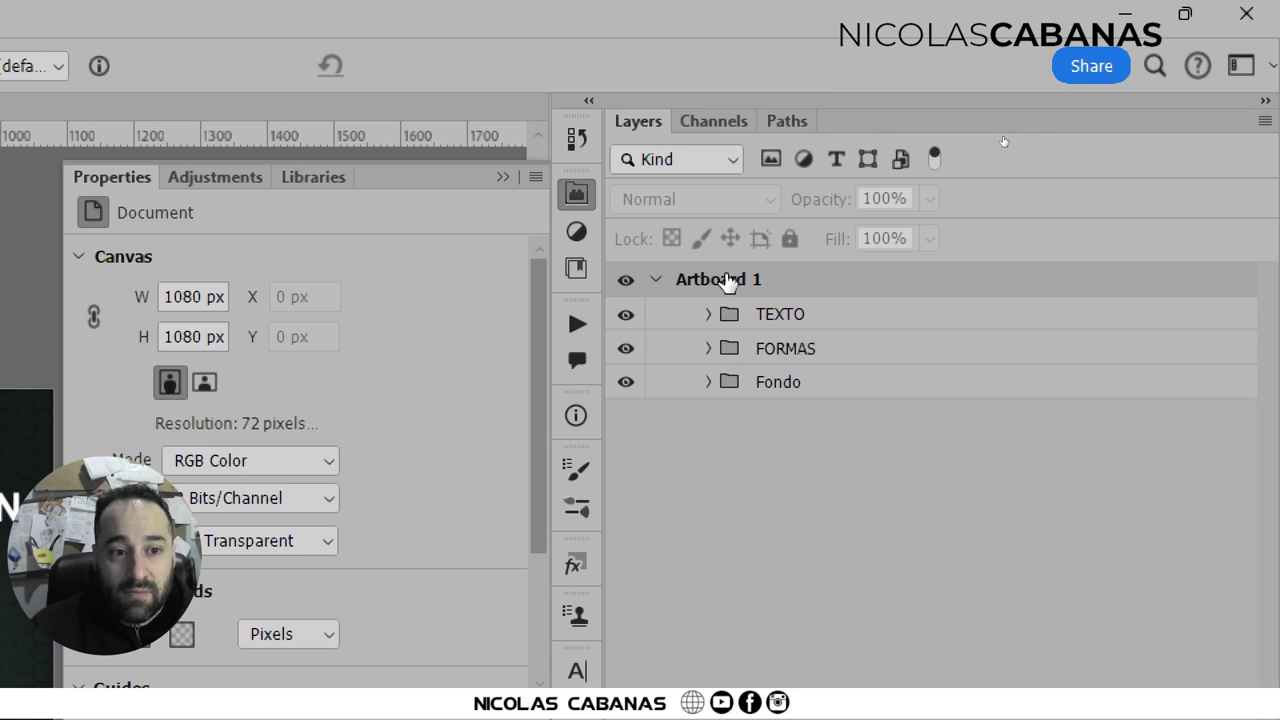
pyautogui.click(727, 280)
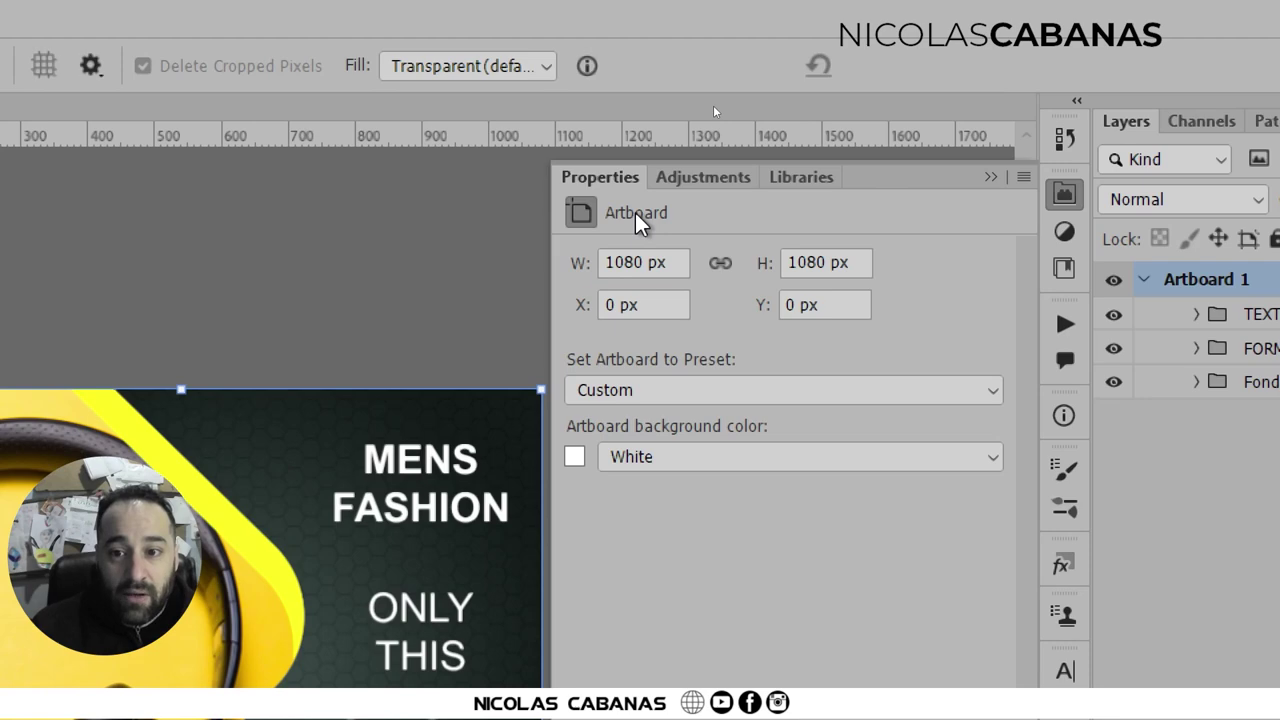
pyautogui.click(645, 262)
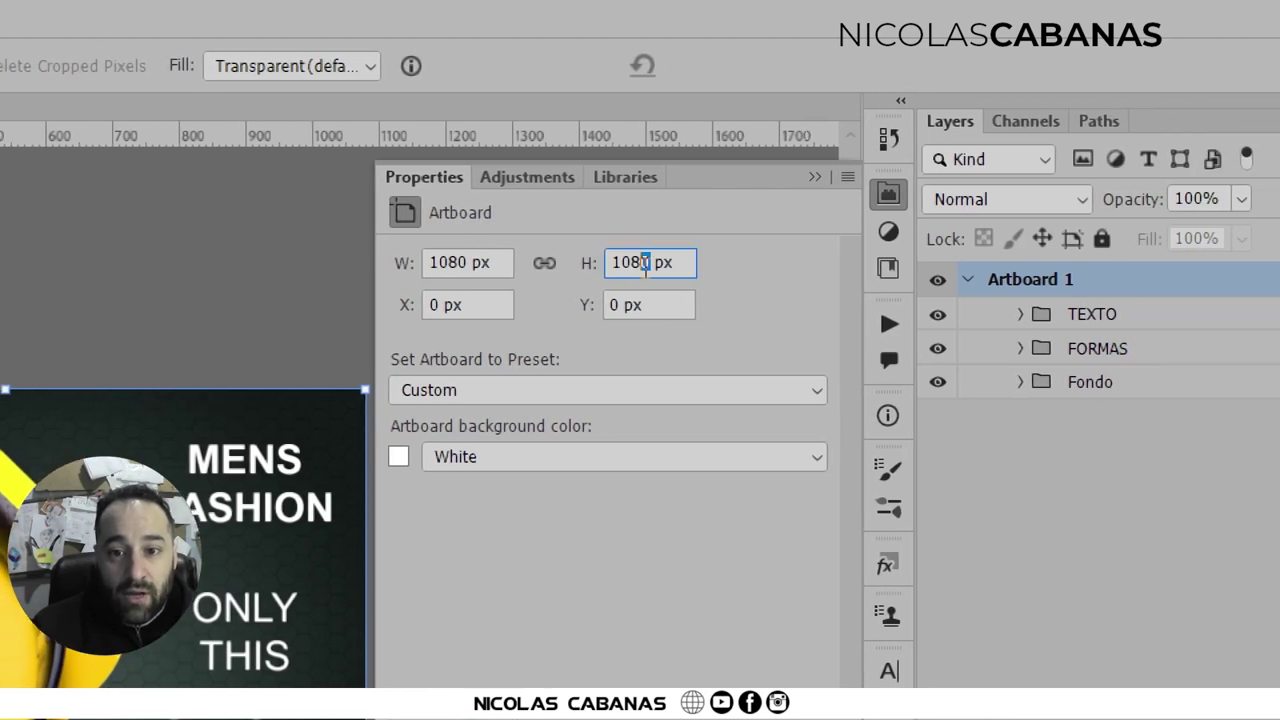
pyautogui.moveTo(645, 262); pyautogui.dragTo(628, 262)
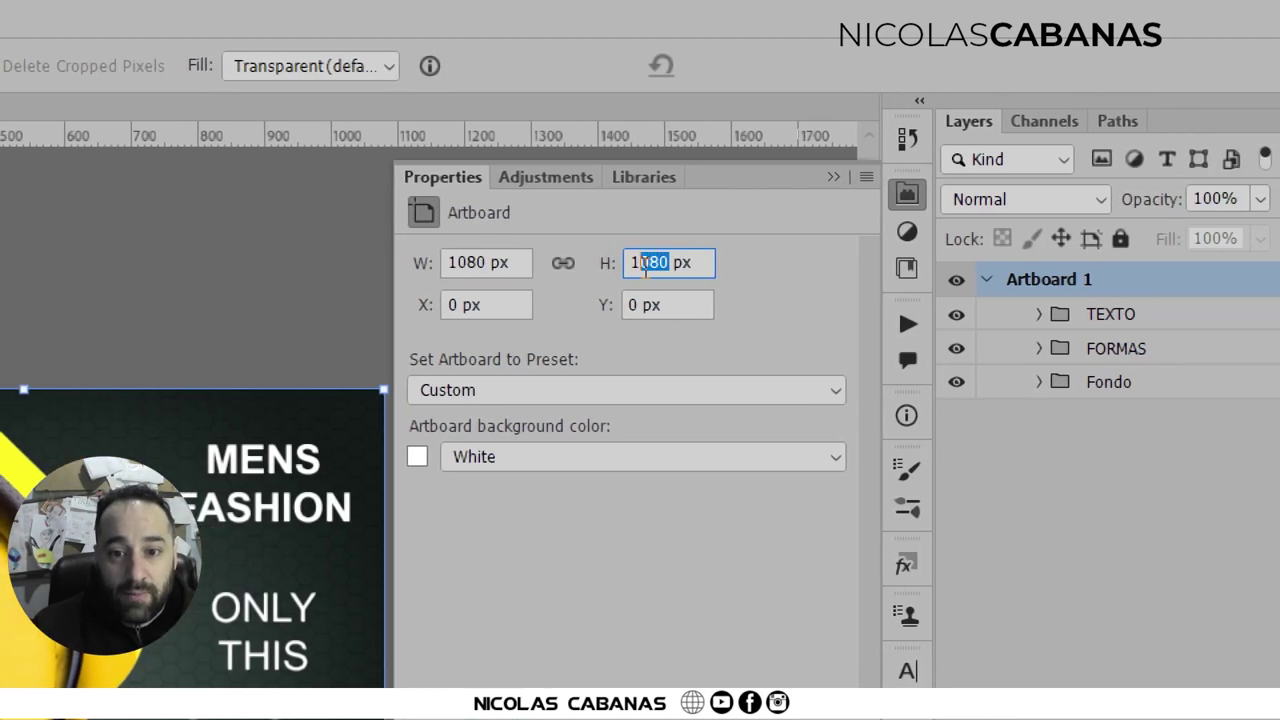
# - Change Artboard 1's height to 1350 px in Properties
pyautogui.write('350')
pyautogui.press('Return')
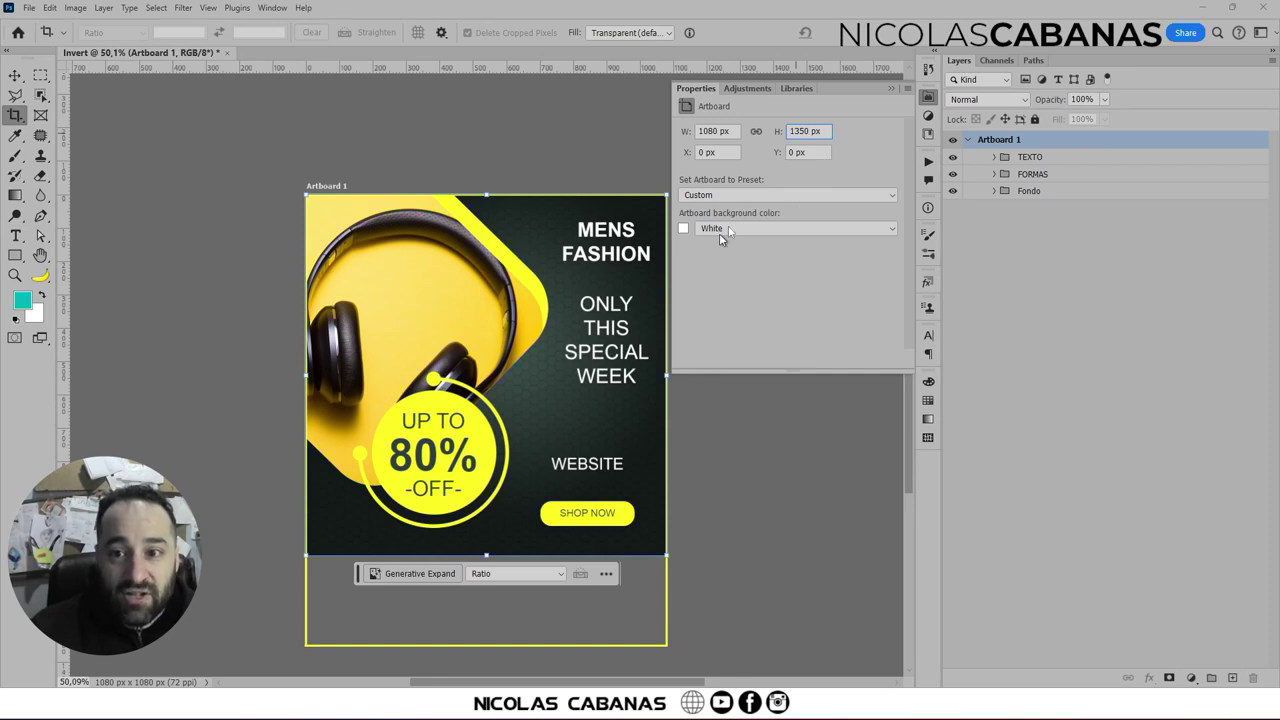
pyautogui.press('Tab')
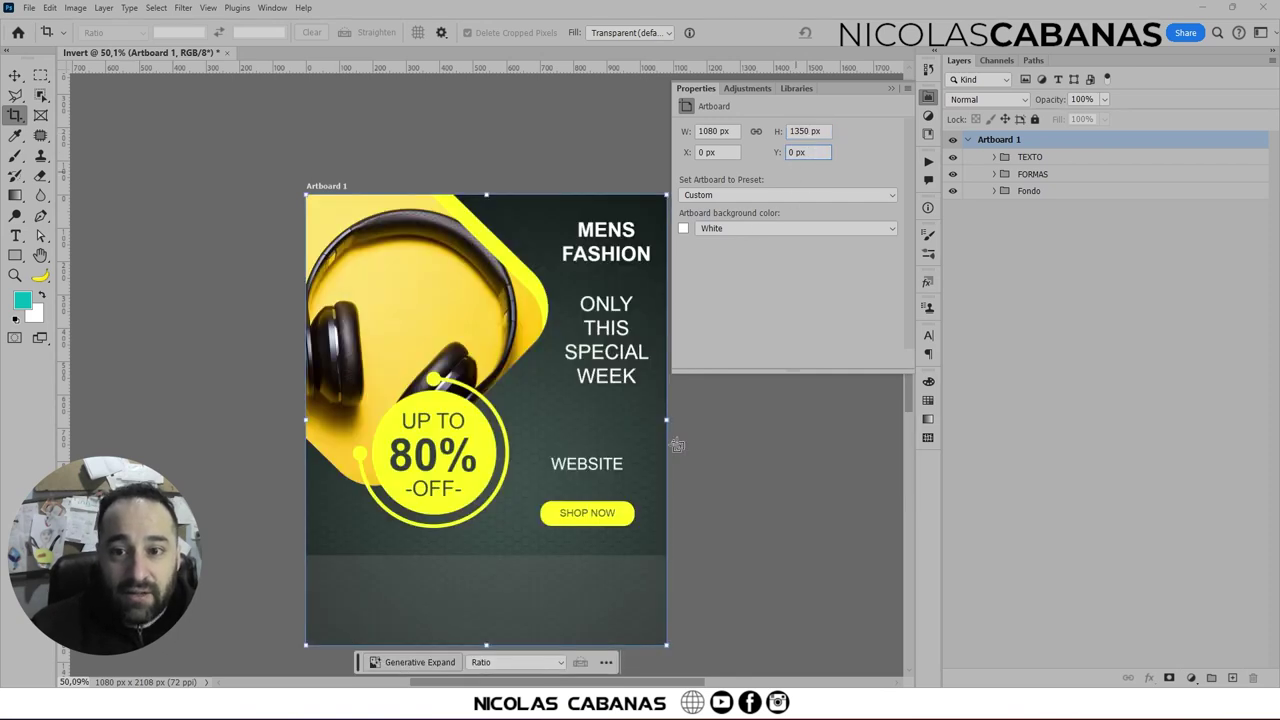